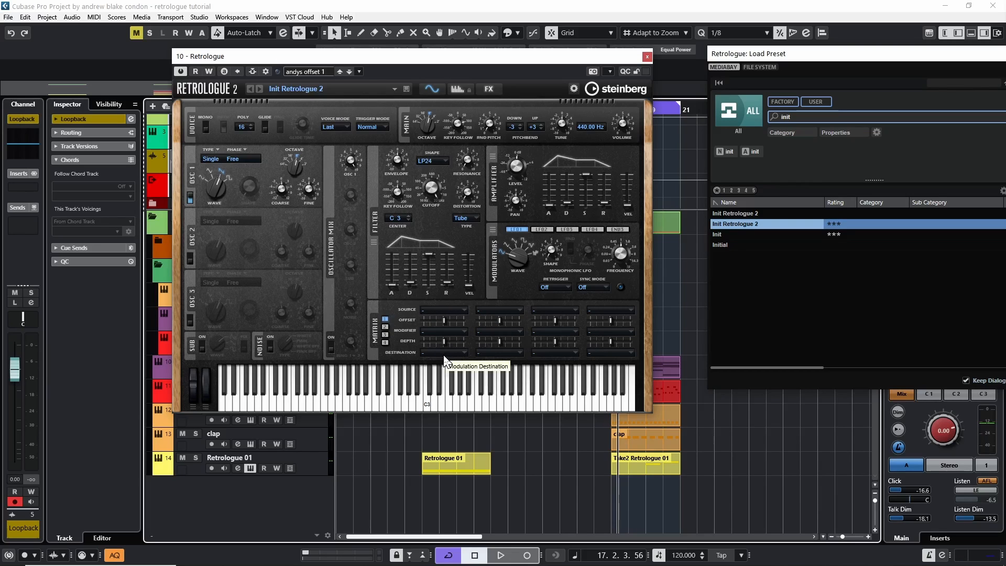
pyautogui.click(443, 309)
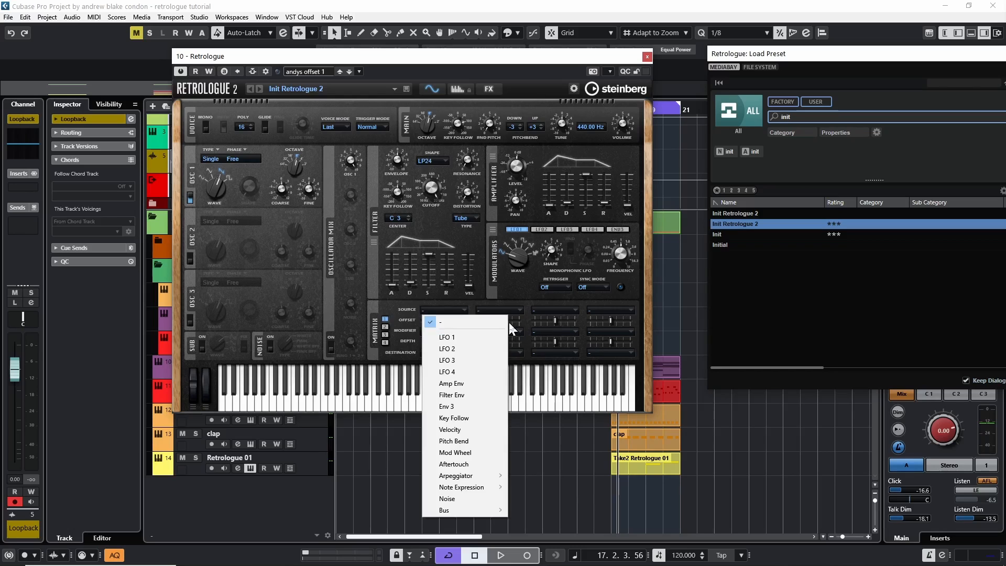
pyautogui.click(397, 367)
pyautogui.click(444, 352)
pyautogui.click(393, 365)
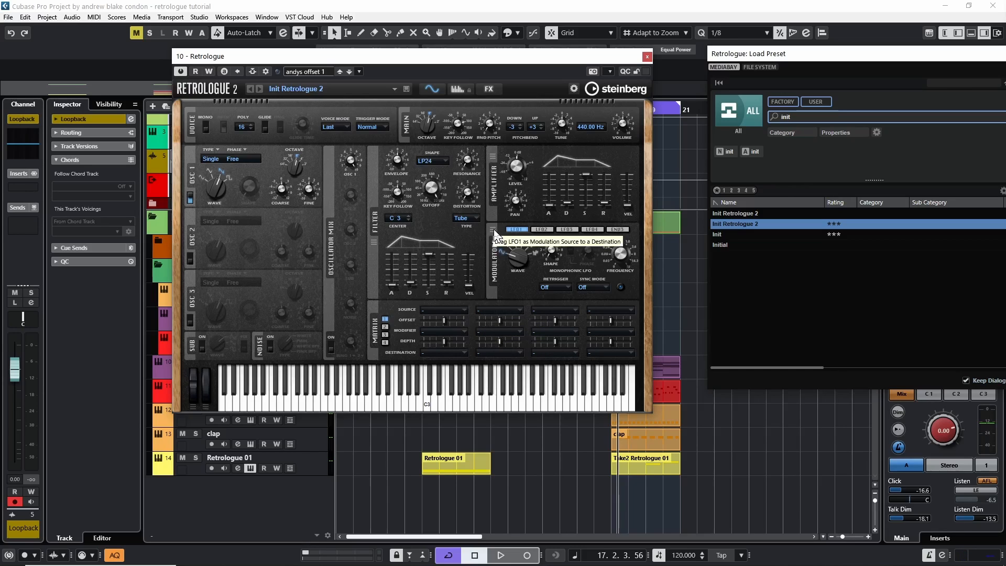
# Route LFO 1 to the filter cutoff in the first matrix slot and raise its modulation depth to 100
pyautogui.moveTo(494, 234); pyautogui.dragTo(429, 189)
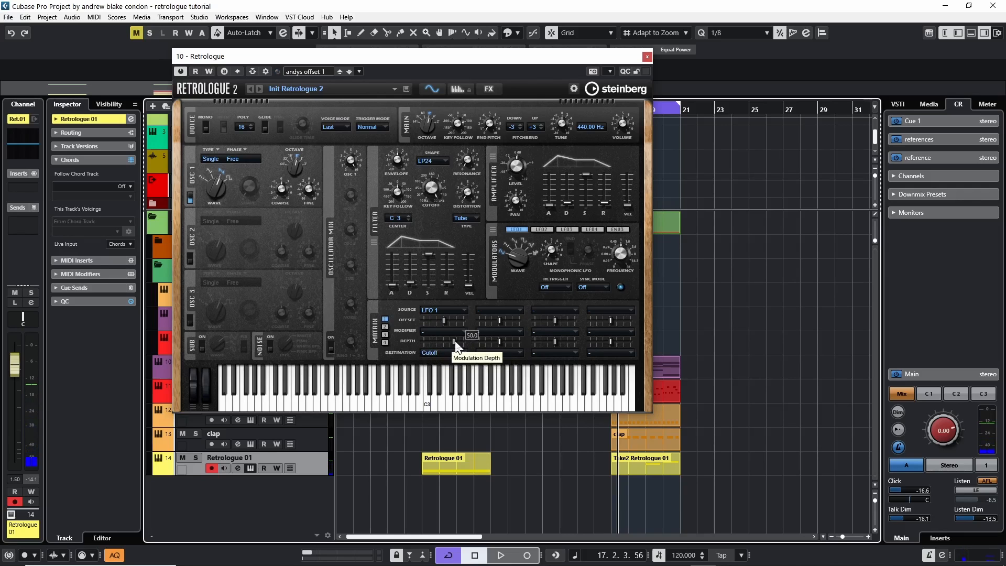
pyautogui.moveTo(454, 340); pyautogui.dragTo(466, 346)
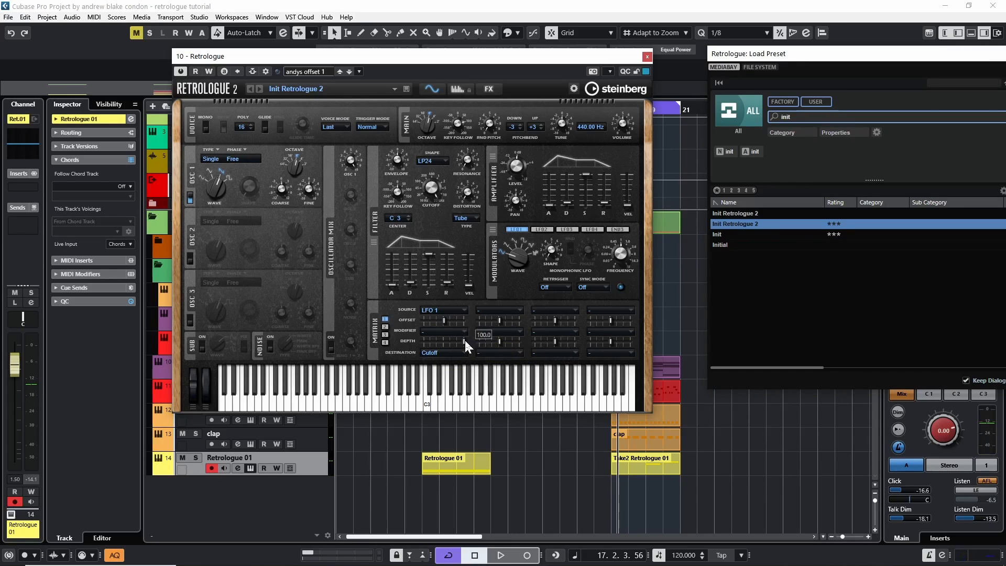
# Sweep the LFO 1 to cutoff modulation depth between negative and positive values, resetting it to zero along the way
pyautogui.moveTo(464, 341); pyautogui.dragTo(414, 343)
pyautogui.moveTo(423, 343); pyautogui.dragTo(452, 344)
pyautogui.keyDown('ctrl'); pyautogui.click(465, 343); pyautogui.keyUp('ctrl')
pyautogui.moveTo(478, 344); pyautogui.dragTo(447, 342)
pyautogui.moveTo(443, 343); pyautogui.dragTo(465, 339)
pyautogui.moveTo(448, 349); pyautogui.dragTo(422, 345)
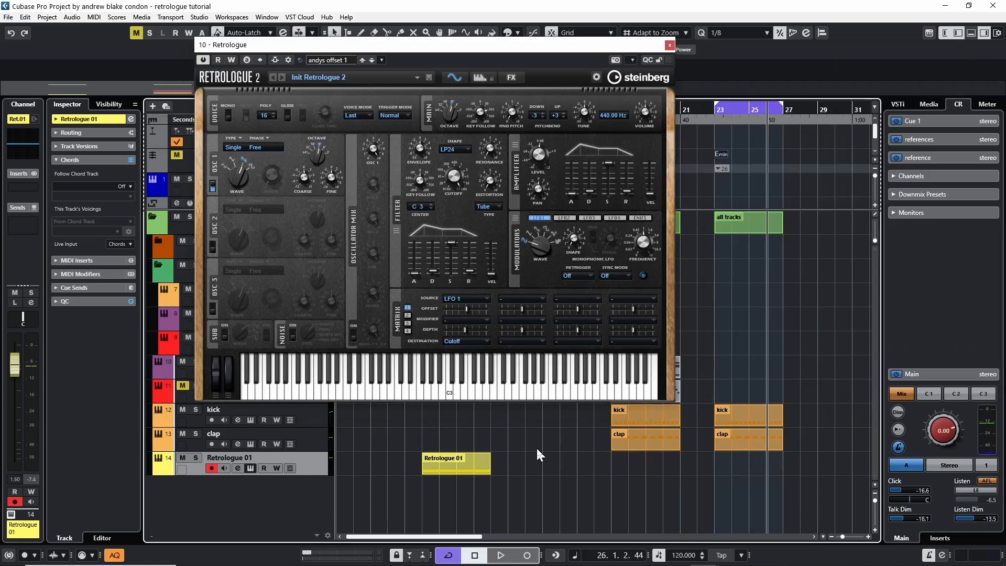
# Start playback and set LFO 1's sync mode to Tempo and its retrigger to Each
pyautogui.press('space')
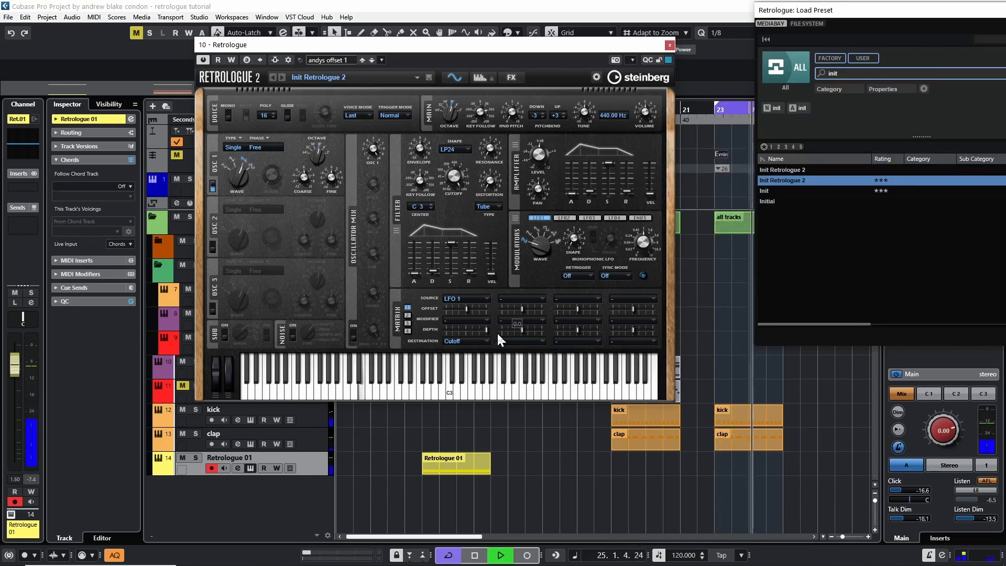
pyautogui.click(613, 276)
pyautogui.click(628, 299)
pyautogui.click(578, 276)
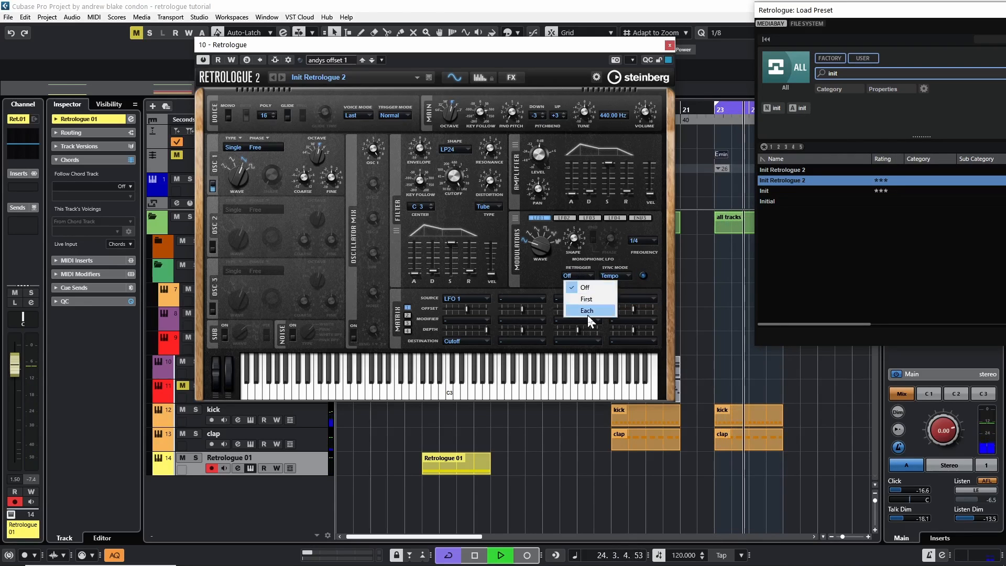
pyautogui.click(587, 311)
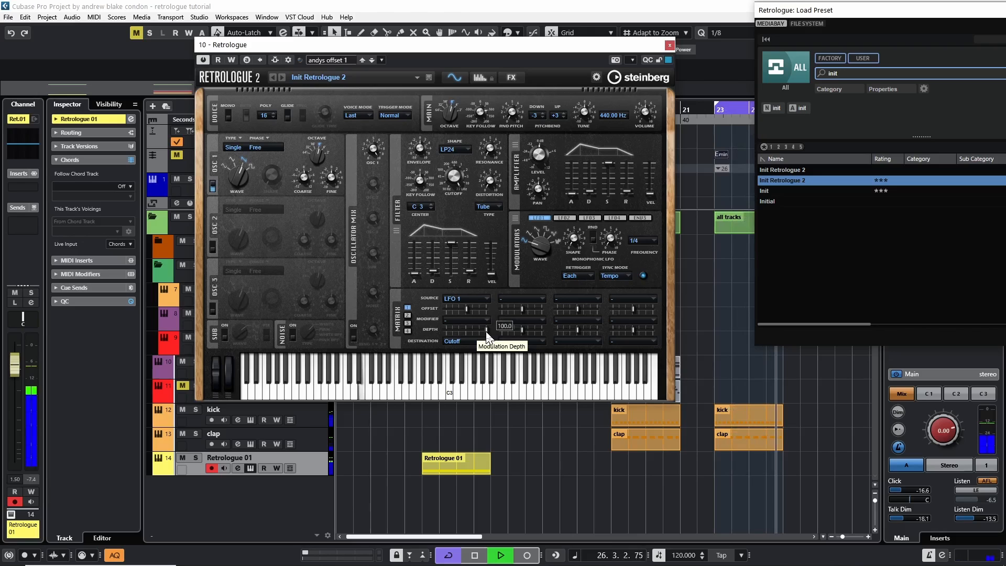
# Flip the LFO 1 modulation depth between -100 and 100 during playback, then stop and centre it at 0
pyautogui.moveTo(487, 336); pyautogui.dragTo(427, 330)
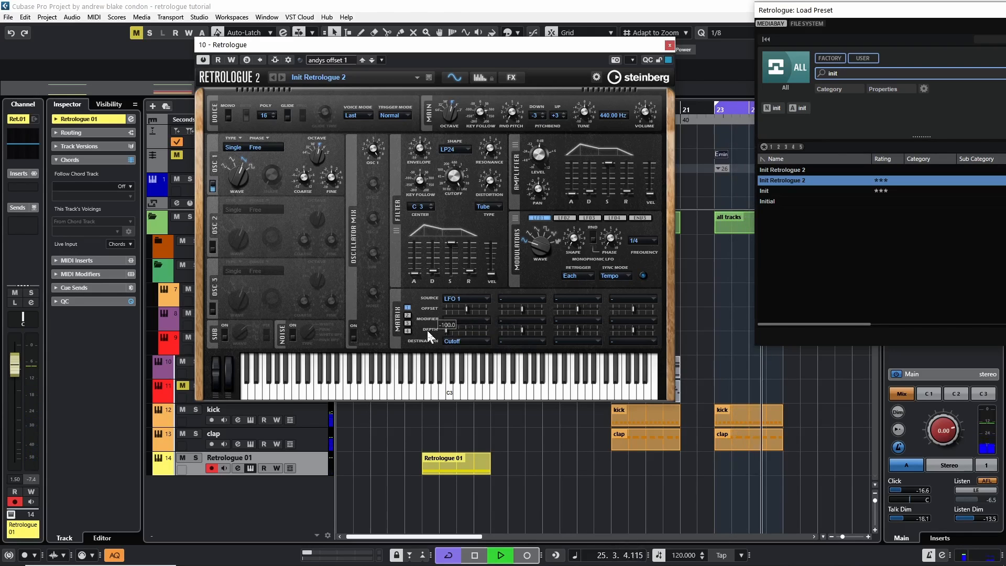
pyautogui.click(490, 330)
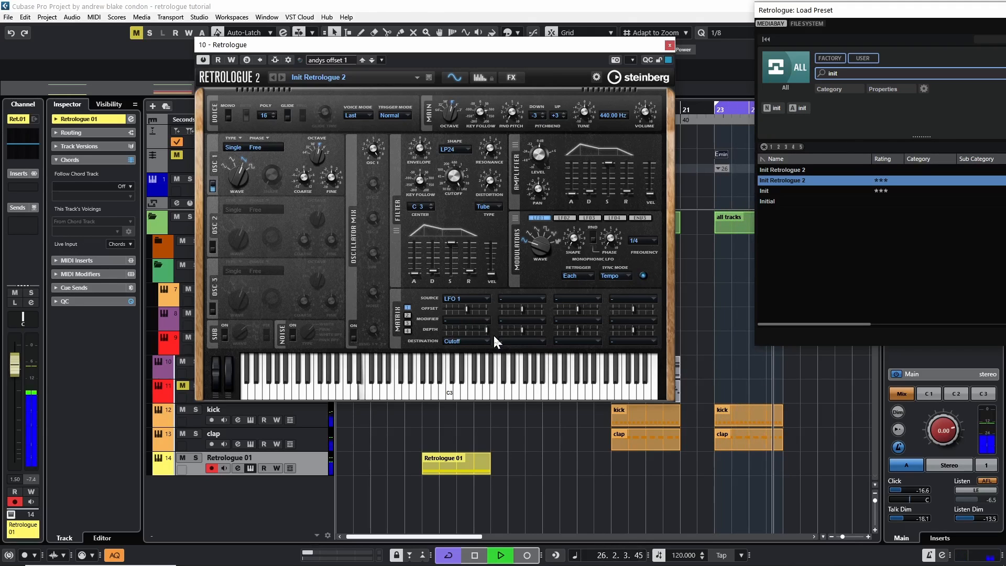
pyautogui.moveTo(487, 331); pyautogui.dragTo(427, 336)
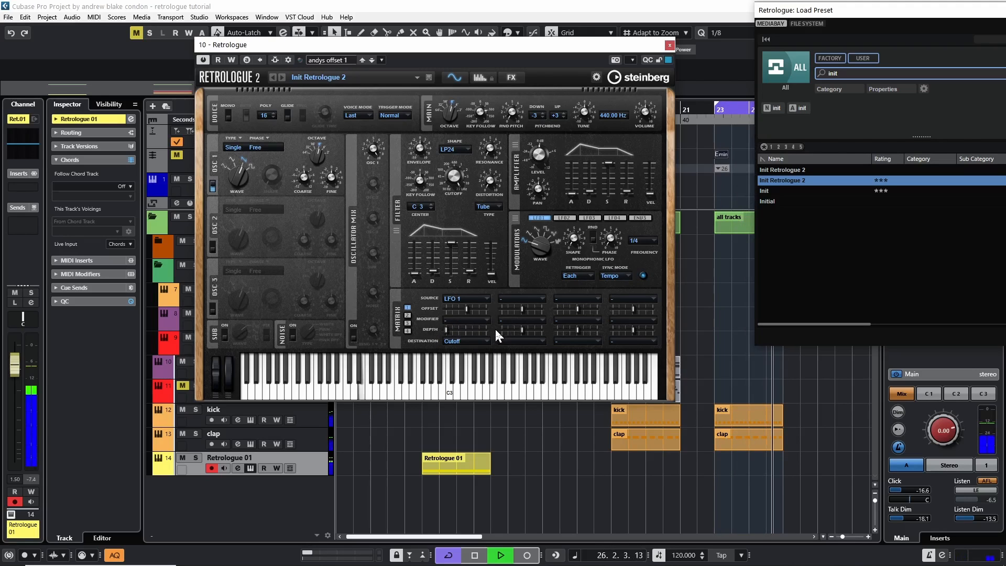
pyautogui.press('space')
pyautogui.moveTo(464, 330)
pyautogui.mouseDown()
pyautogui.moveTo(475, 334)
pyautogui.moveTo(432, 329)
pyautogui.moveTo(475, 331)
pyautogui.moveTo(466, 331)
pyautogui.mouseUp()
# Sweep the filter cutoff manually, from about 591 Hz up to 22000 Hz and back down
pyautogui.moveTo(453, 177)
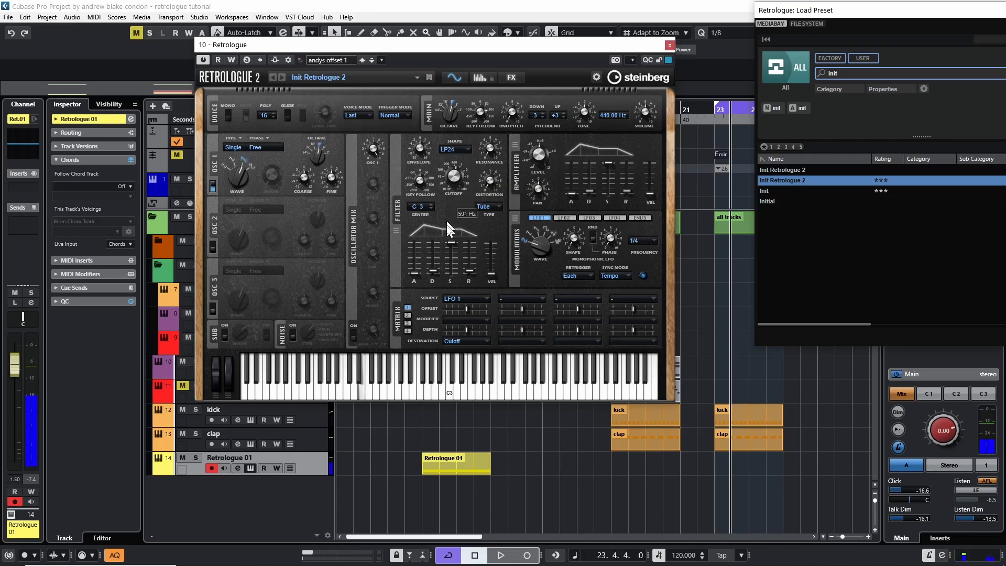
pyautogui.moveTo(448, 230); pyautogui.dragTo(457, 127)
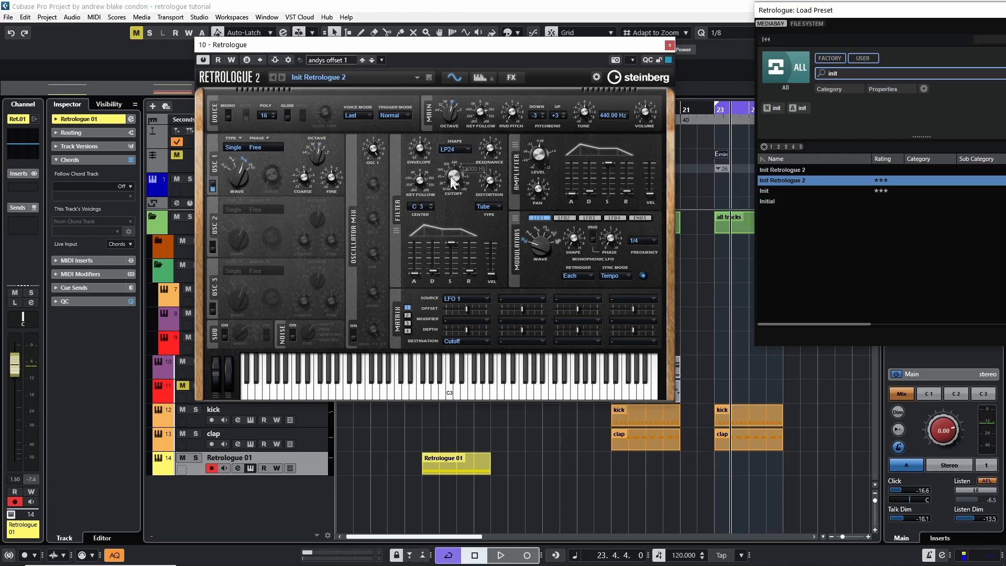
pyautogui.moveTo(452, 174); pyautogui.dragTo(485, 10)
pyautogui.moveTo(453, 185); pyautogui.dragTo(456, 229)
pyautogui.moveTo(454, 178); pyautogui.dragTo(456, 273)
pyautogui.moveTo(443, 184); pyautogui.dragTo(458, 102)
pyautogui.moveTo(456, 181); pyautogui.dragTo(464, 158)
pyautogui.moveTo(455, 177)
pyautogui.moveTo(452, 177); pyautogui.dragTo(448, 226)
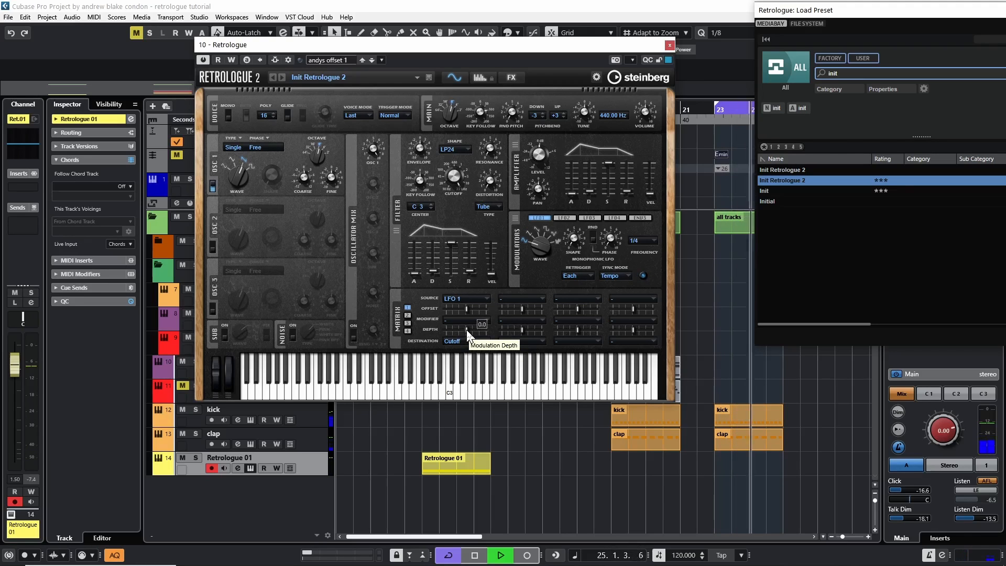
# Compare cutoff modulation at depths of 100 and -100 by ear, then stop playback and reset the depth
pyautogui.moveTo(467, 329); pyautogui.dragTo(505, 347)
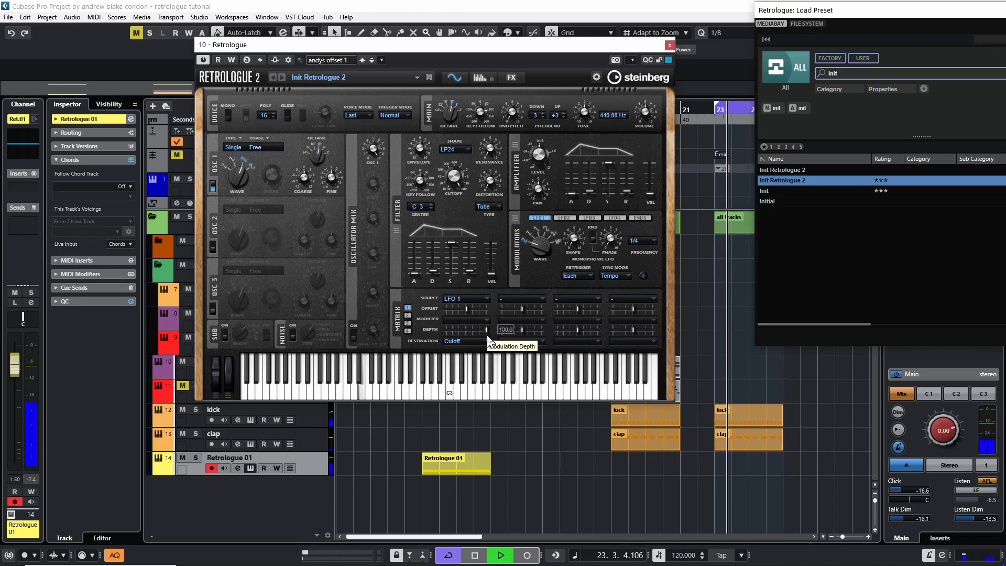
pyautogui.moveTo(488, 335); pyautogui.dragTo(453, 336)
pyautogui.press('space')
pyautogui.keyDown('ctrl'); pyautogui.click(466, 331); pyautogui.keyUp('ctrl')
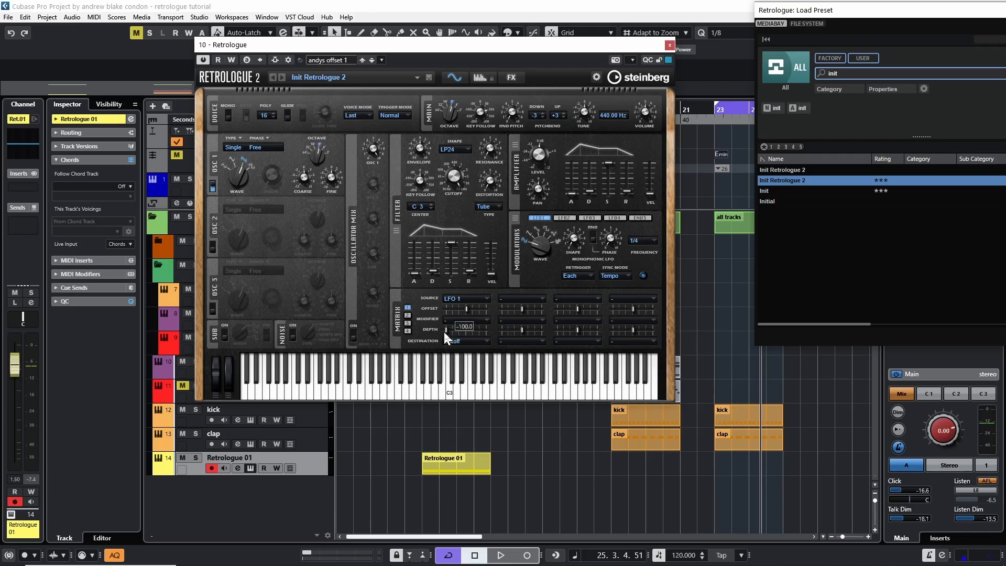
pyautogui.keyDown('ctrl'); pyautogui.click(446, 331); pyautogui.keyUp('ctrl')
# Sweep the filter cutoff by hand across its range, through about 3747 Hz, down to 10 Hz and back up
pyautogui.moveTo(457, 195); pyautogui.dragTo(458, 204)
pyautogui.moveTo(452, 219); pyautogui.dragTo(448, 271)
pyautogui.moveTo(455, 169); pyautogui.dragTo(471, 137)
pyautogui.moveTo(453, 176)
pyautogui.mouseDown()
pyautogui.moveTo(466, 215)
pyautogui.moveTo(452, 177)
pyautogui.mouseUp()
pyautogui.moveTo(452, 243); pyautogui.dragTo(454, 239)
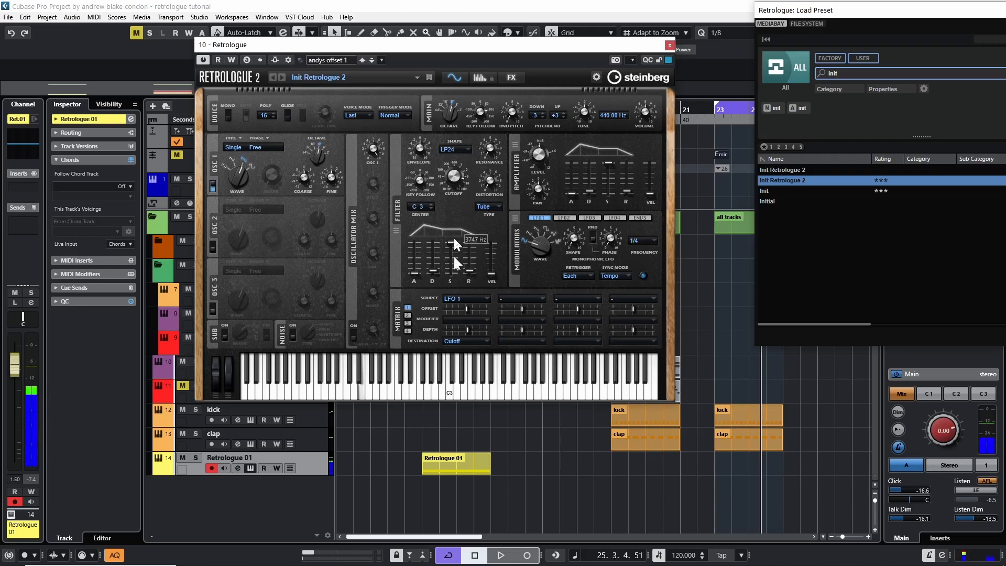
pyautogui.moveTo(463, 164); pyautogui.dragTo(457, 258)
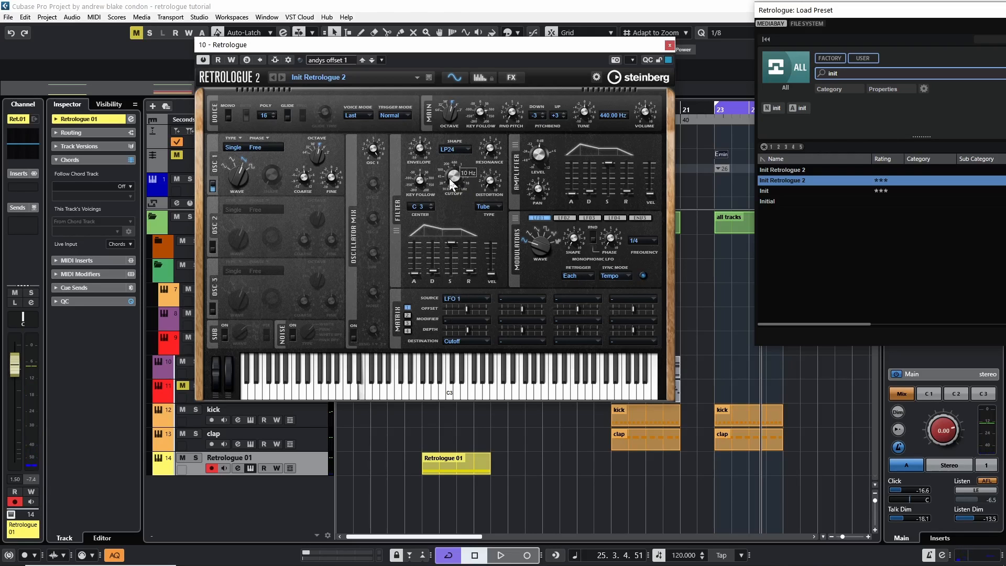
pyautogui.moveTo(445, 175); pyautogui.dragTo(455, 20)
pyautogui.moveTo(456, 178); pyautogui.dragTo(459, 154)
pyautogui.moveTo(459, 207); pyautogui.dragTo(458, 165)
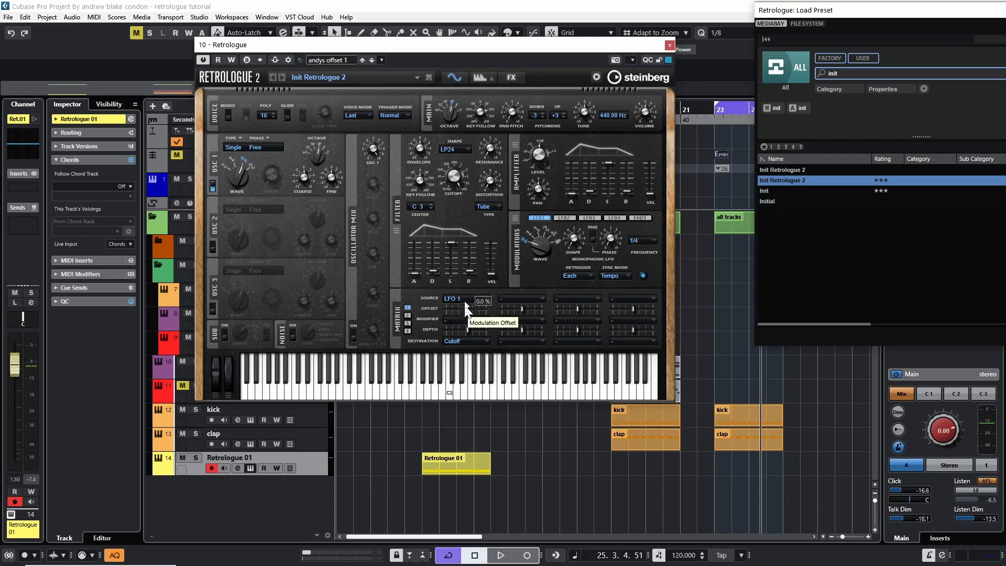
# Test the first matrix slot's modulation offset and sweep the filter cutoff down from its maximum
pyautogui.moveTo(465, 307); pyautogui.dragTo(467, 323)
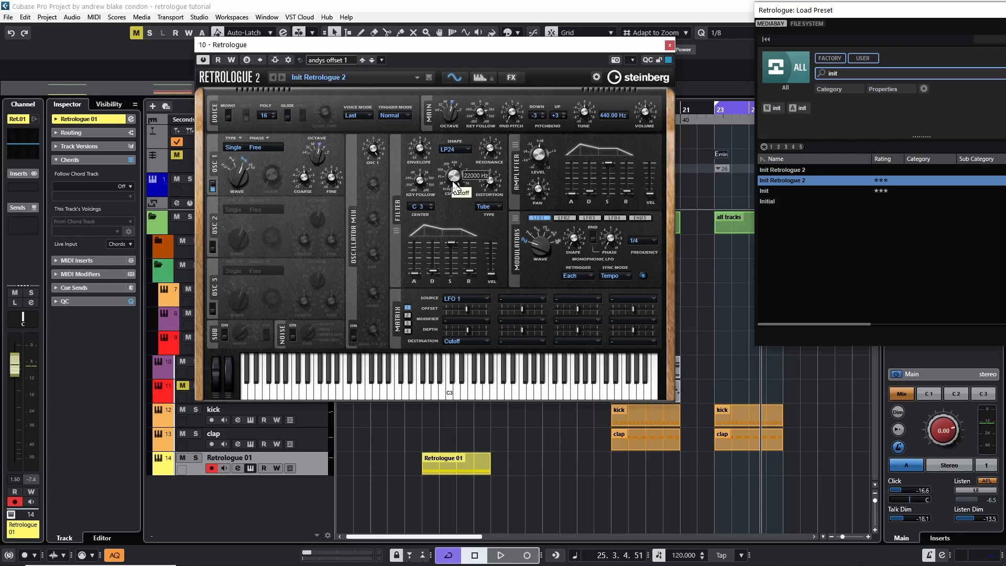
pyautogui.moveTo(454, 184); pyautogui.dragTo(457, 220)
pyautogui.moveTo(450, 173)
pyautogui.mouseDown()
pyautogui.moveTo(451, 128)
pyautogui.moveTo(449, 210)
pyautogui.moveTo(450, 141)
pyautogui.moveTo(451, 171)
pyautogui.moveTo(455, 156)
pyautogui.moveTo(457, 163)
pyautogui.mouseUp()
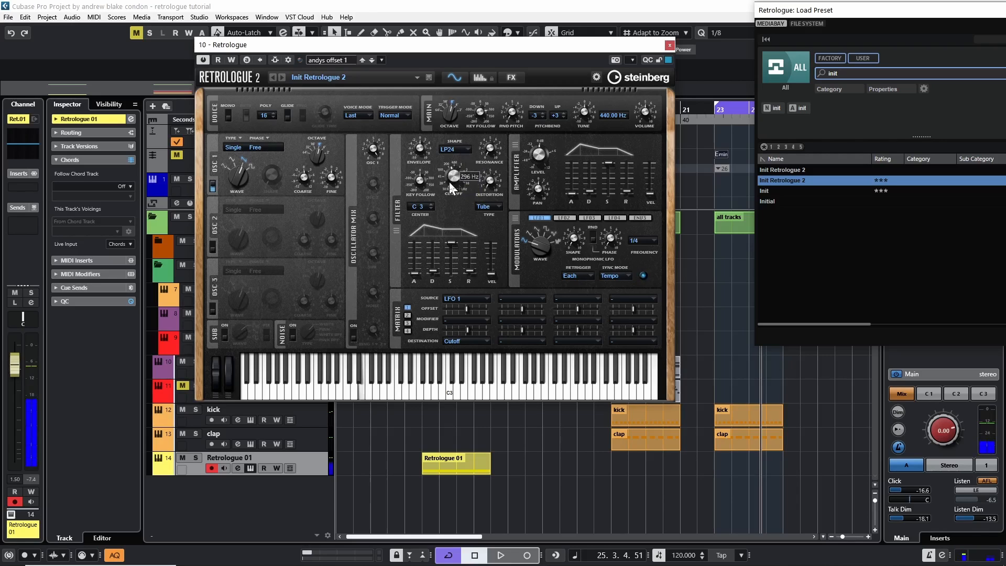
pyautogui.moveTo(449, 187)
pyautogui.mouseDown()
pyautogui.moveTo(449, 153)
pyautogui.moveTo(456, 206)
pyautogui.mouseUp()
# Try modulation offsets such as 0% and 19.5% in the first matrix slot with the depth at -100
pyautogui.keyDown('ctrl'); pyautogui.click(464, 310); pyautogui.keyUp('ctrl')
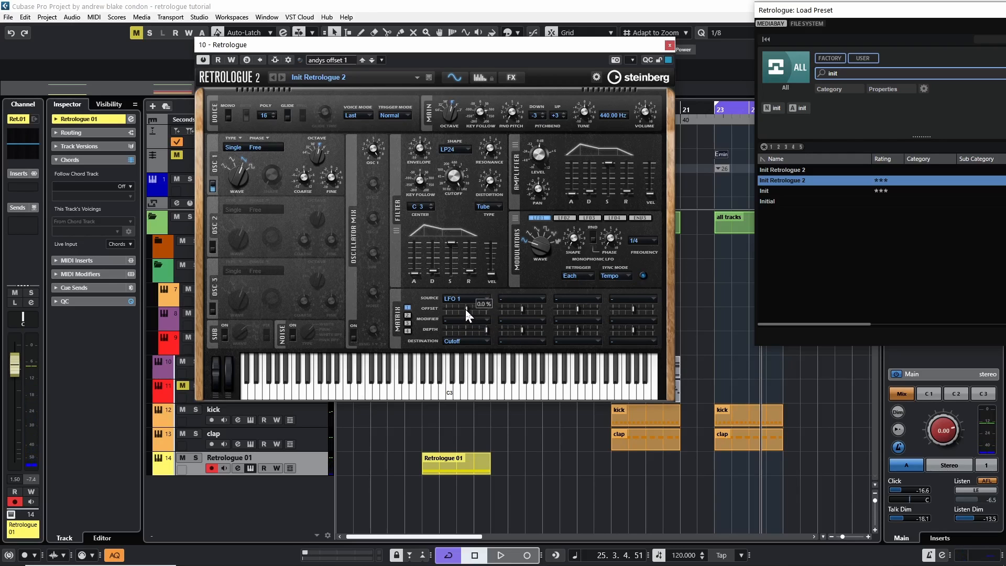
pyautogui.moveTo(464, 307); pyautogui.dragTo(442, 339)
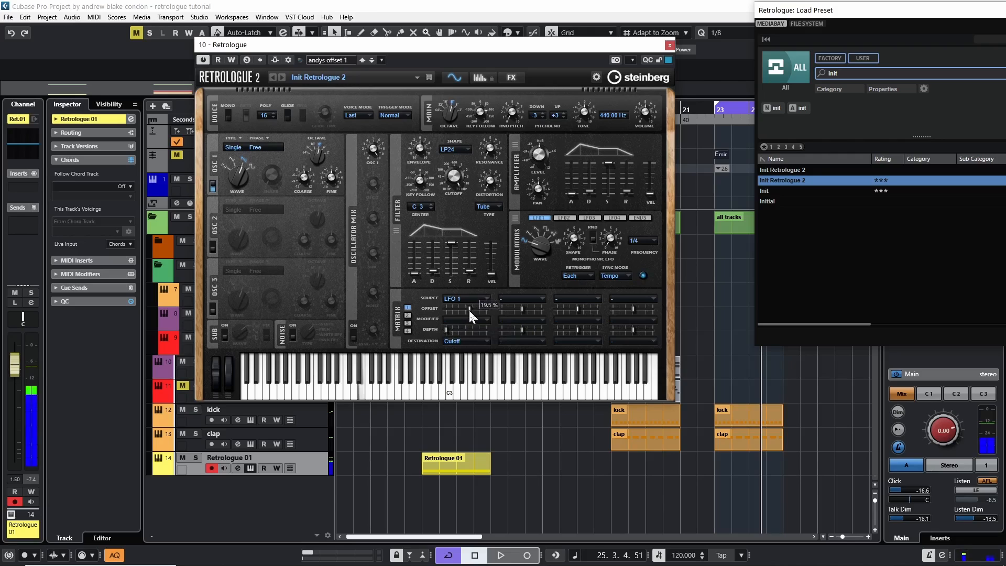
pyautogui.moveTo(475, 315); pyautogui.dragTo(477, 372)
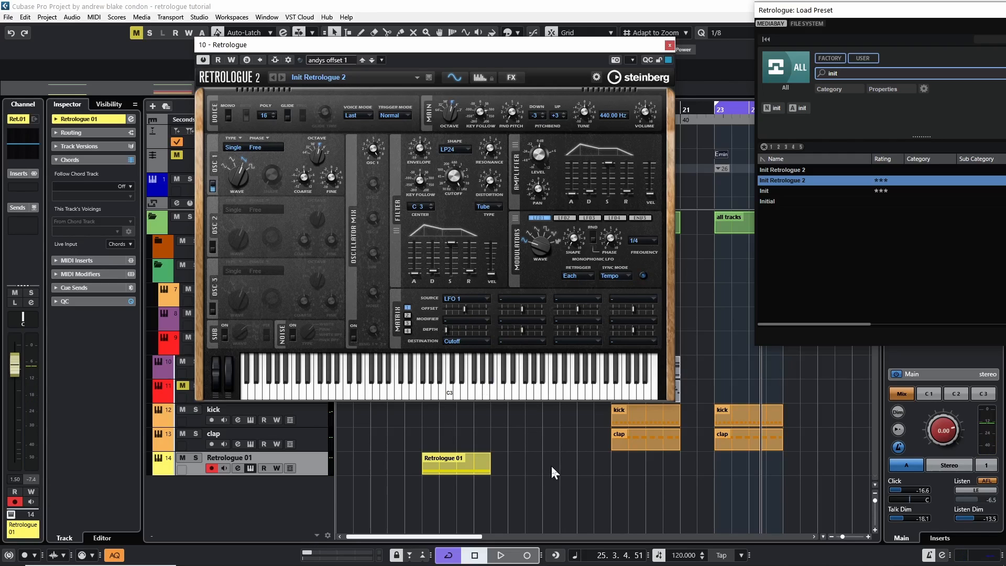
# Start playback and adjust the first matrix slot's modulation offset and depth while listening
pyautogui.press('space')
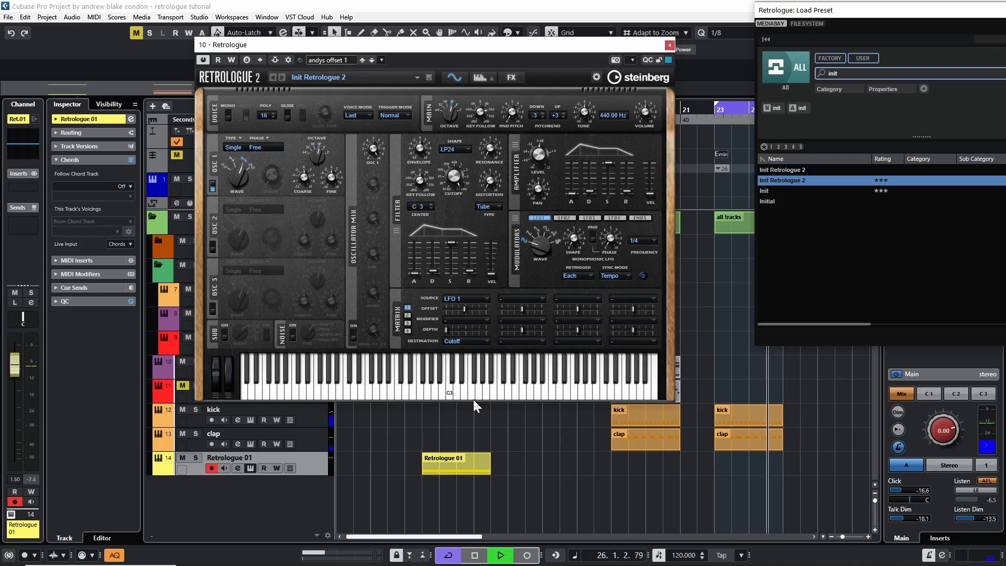
pyautogui.moveTo(469, 311); pyautogui.dragTo(478, 319)
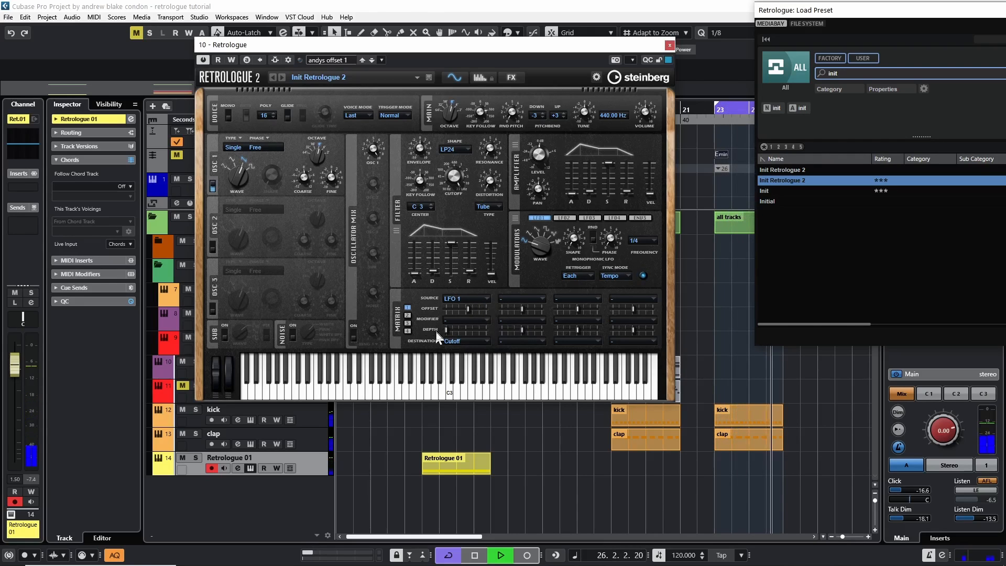
pyautogui.moveTo(444, 330)
pyautogui.mouseDown()
pyautogui.moveTo(497, 334)
pyautogui.moveTo(457, 319)
pyautogui.mouseUp()
pyautogui.moveTo(468, 310)
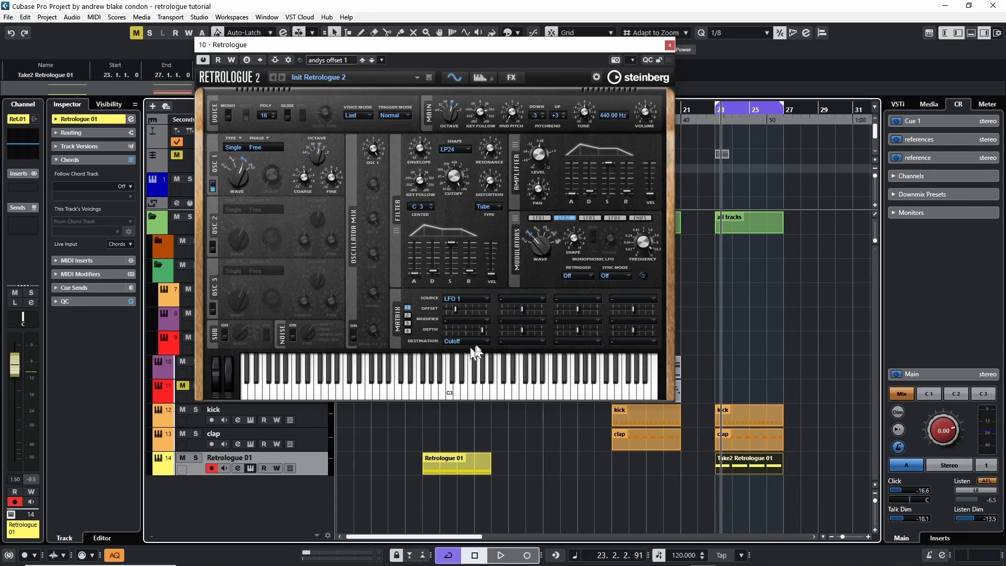
# Assign LFO 2 as the modifier of the LFO 1 to cutoff routing in the first matrix slot
pyautogui.click(456, 320)
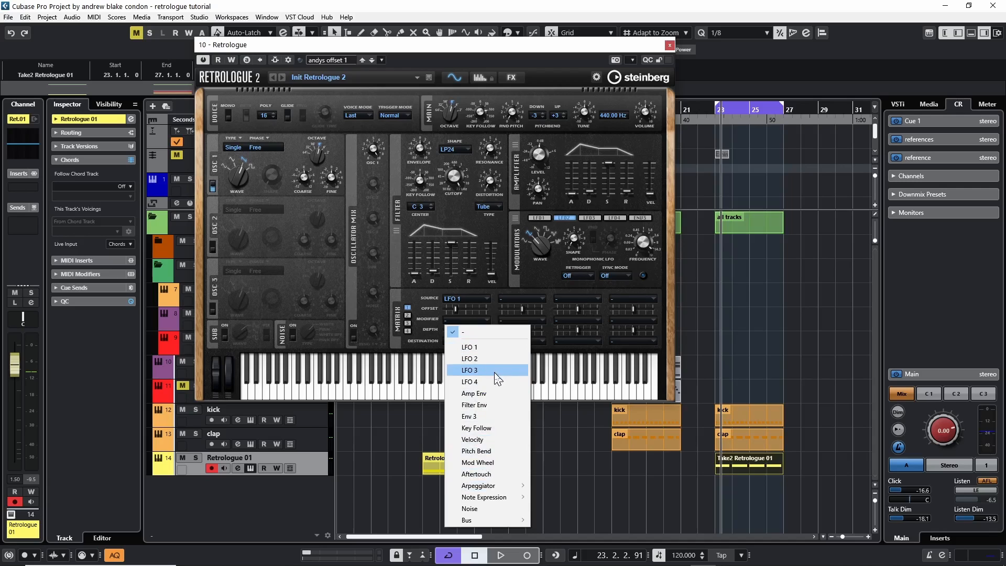
pyautogui.click(494, 317)
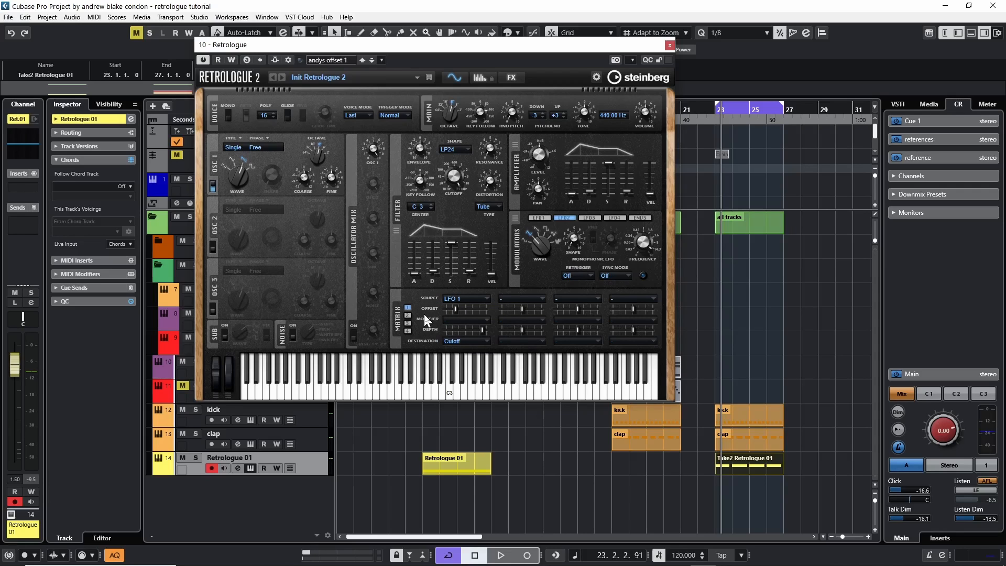
pyautogui.click(458, 342)
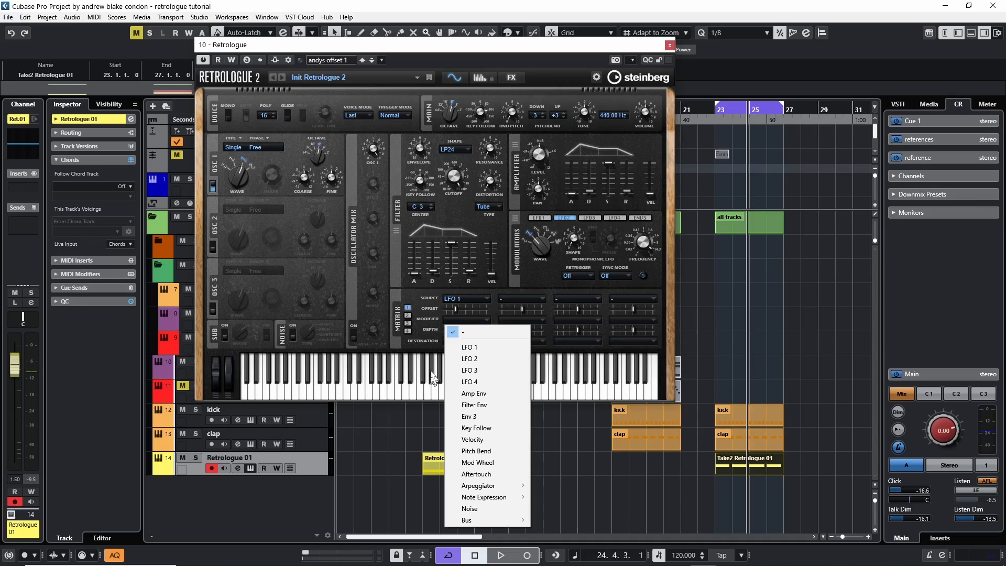
pyautogui.click(479, 360)
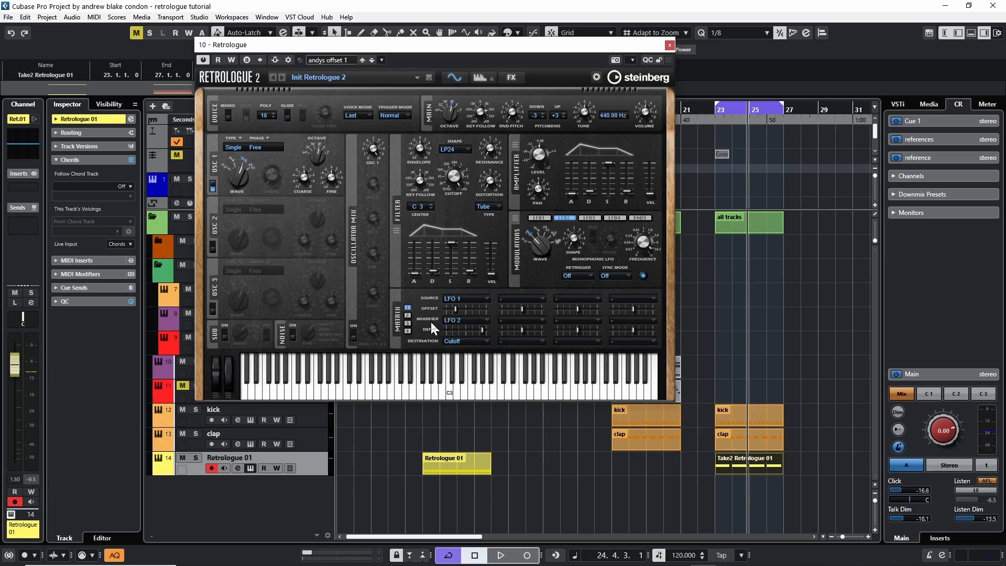
# Play the part while adjusting LFO 2's frequency, trying about 16.91 Hz, then stop playback
pyautogui.press('space')
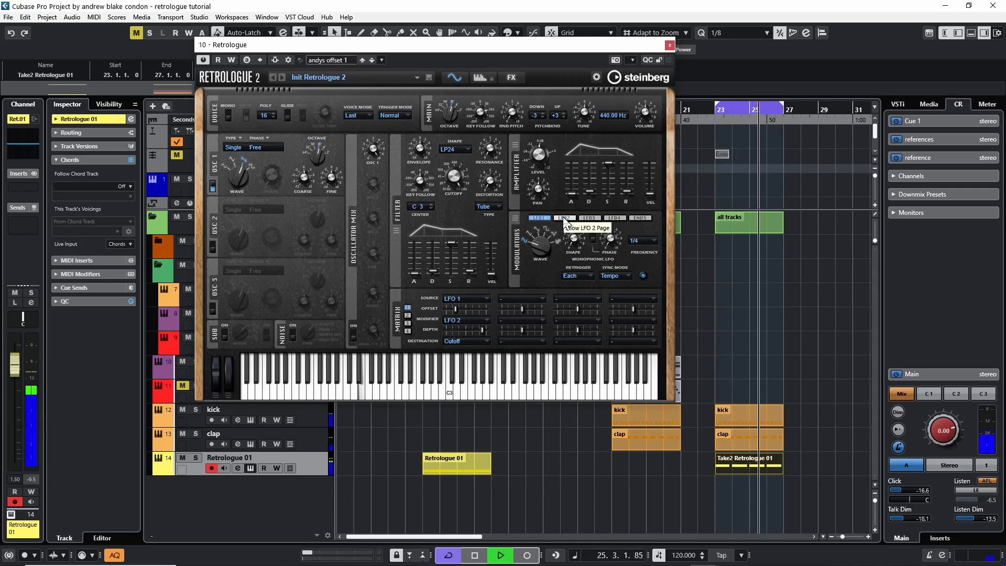
pyautogui.click(564, 218)
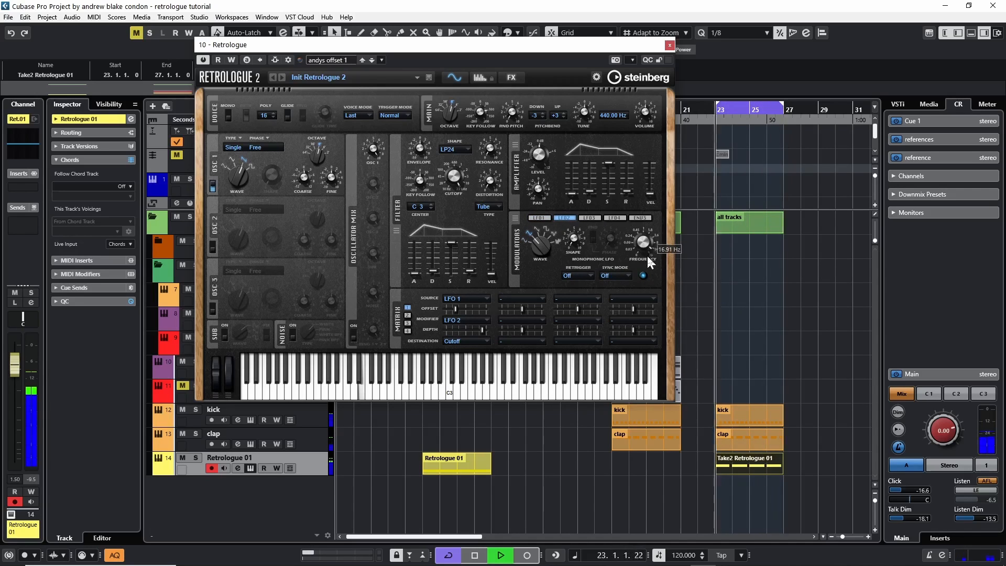
pyautogui.moveTo(644, 245)
pyautogui.moveTo(643, 245)
pyautogui.mouseDown()
pyautogui.moveTo(646, 288)
pyautogui.moveTo(644, 251)
pyautogui.mouseUp()
pyautogui.press('space')
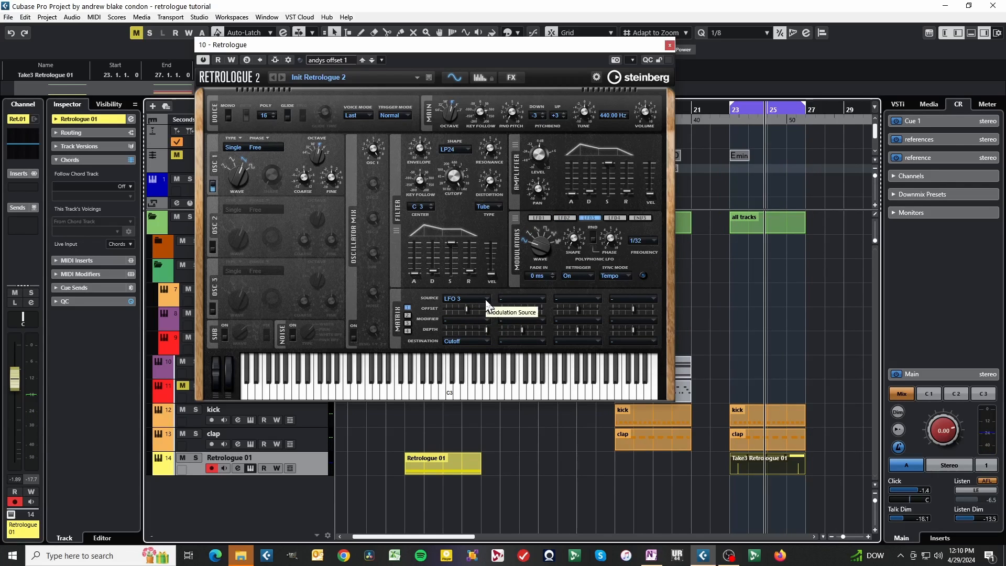
# Change the first matrix slot's modulation source to LFO 1
pyautogui.click(484, 298)
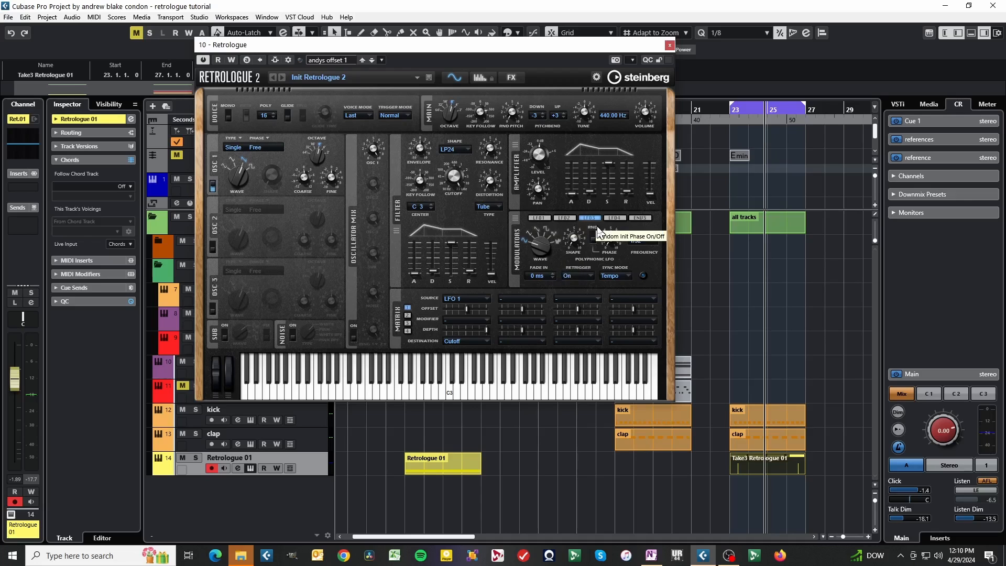
# Compare the frequency, retrigger and sync mode settings available for LFO 1, LFO 2, LFO 3 and LFO 4
pyautogui.click(535, 219)
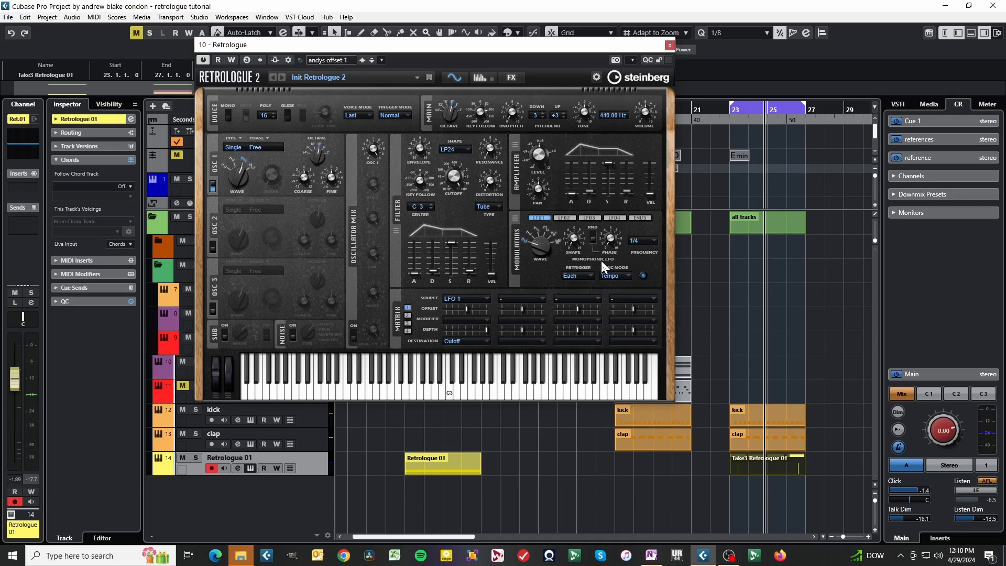
pyautogui.click(561, 218)
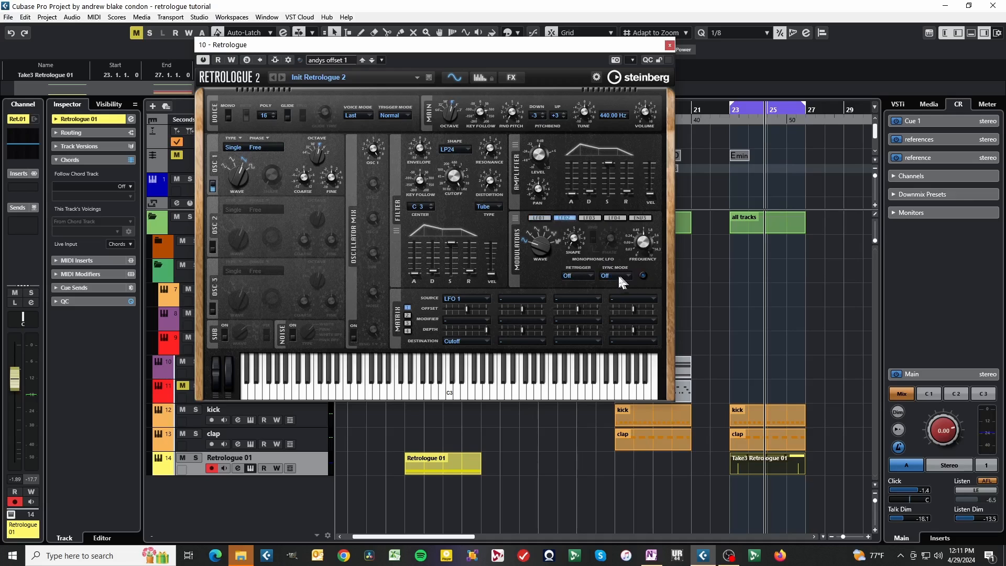
pyautogui.click(589, 218)
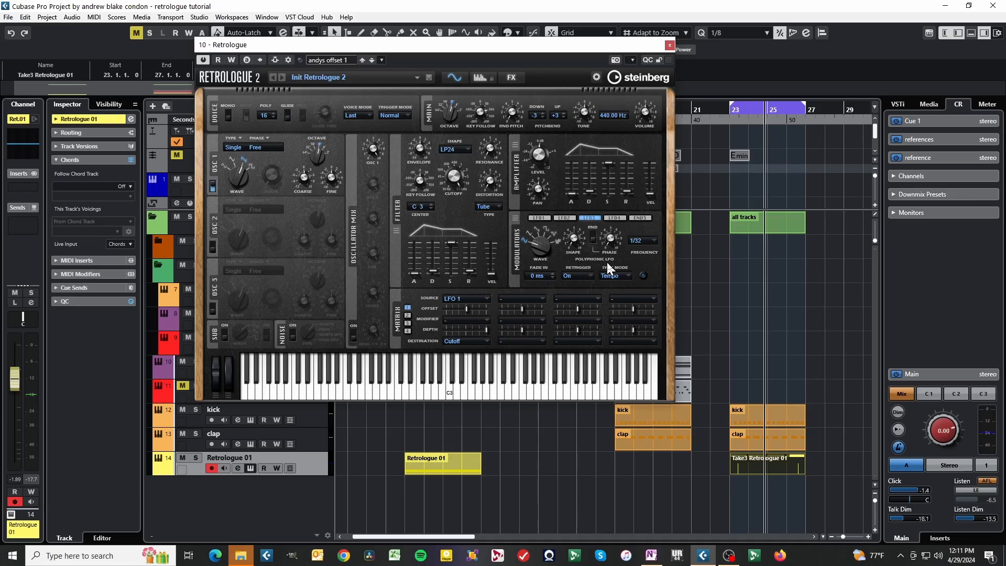
pyautogui.click(616, 218)
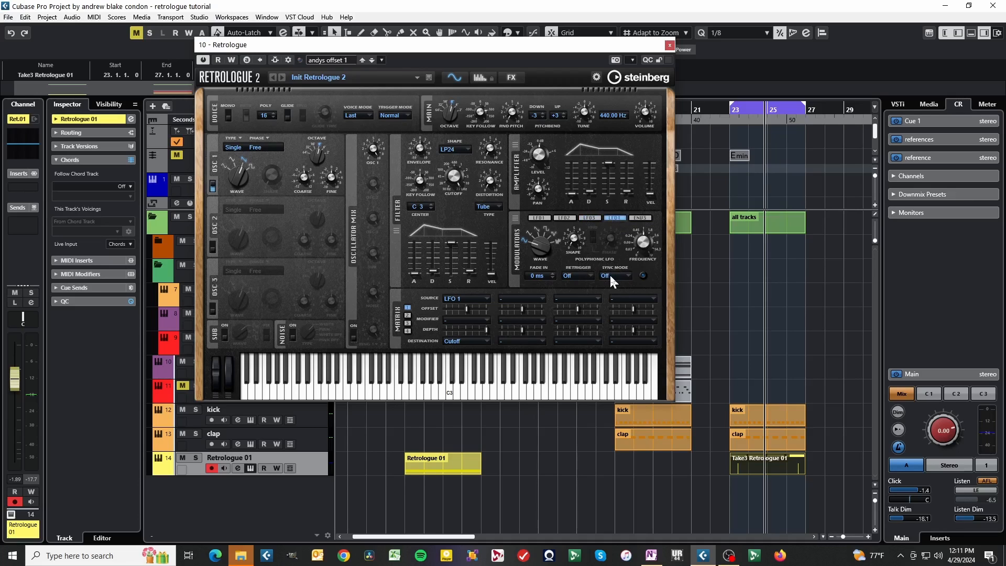
pyautogui.click(540, 218)
pyautogui.click(564, 218)
pyautogui.click(589, 219)
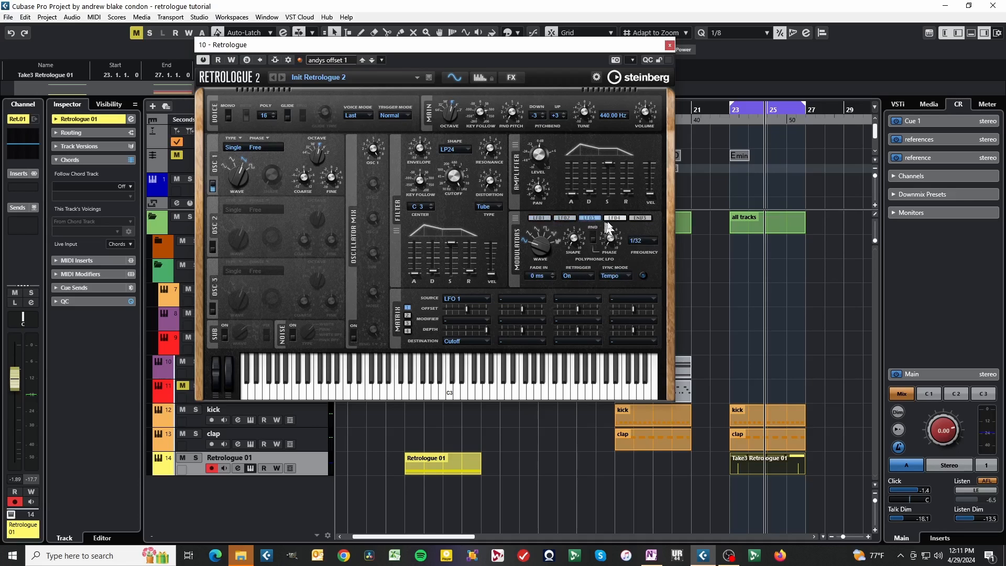
pyautogui.click(614, 219)
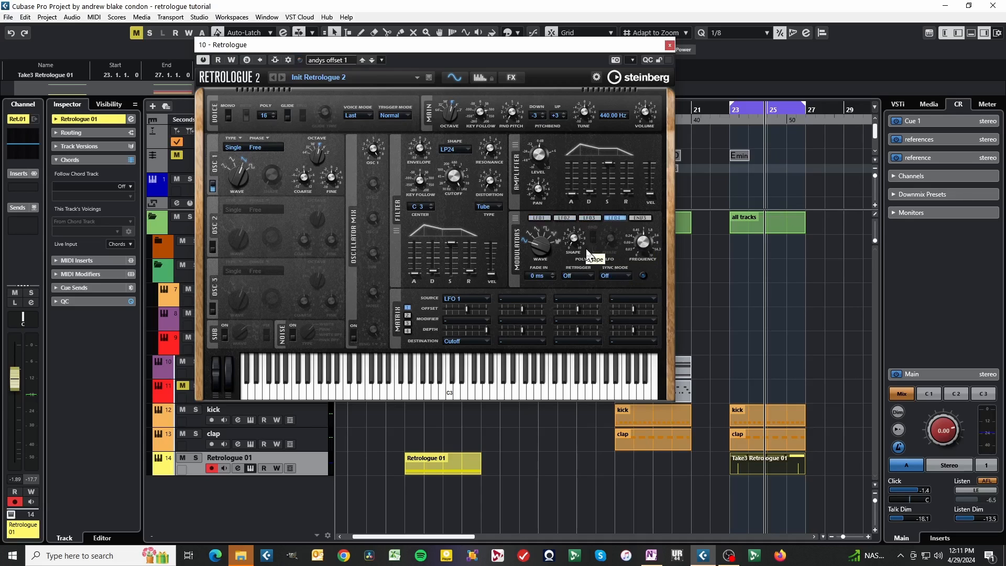
# Try straight and triplet note values for LFO 3's tempo-synced frequency, finishing at 1/8
pyautogui.click(590, 217)
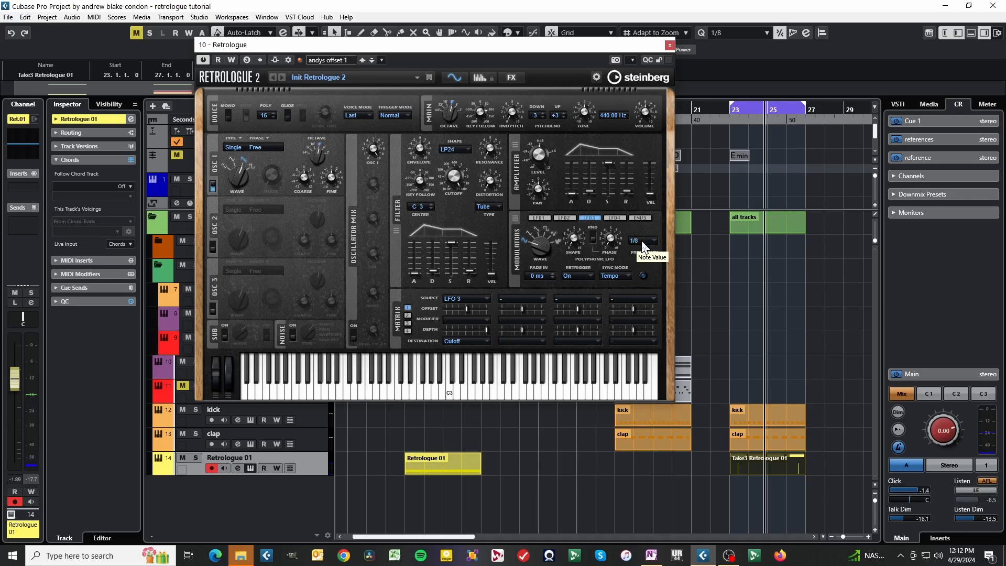
pyautogui.scroll(-1, 641, 240)
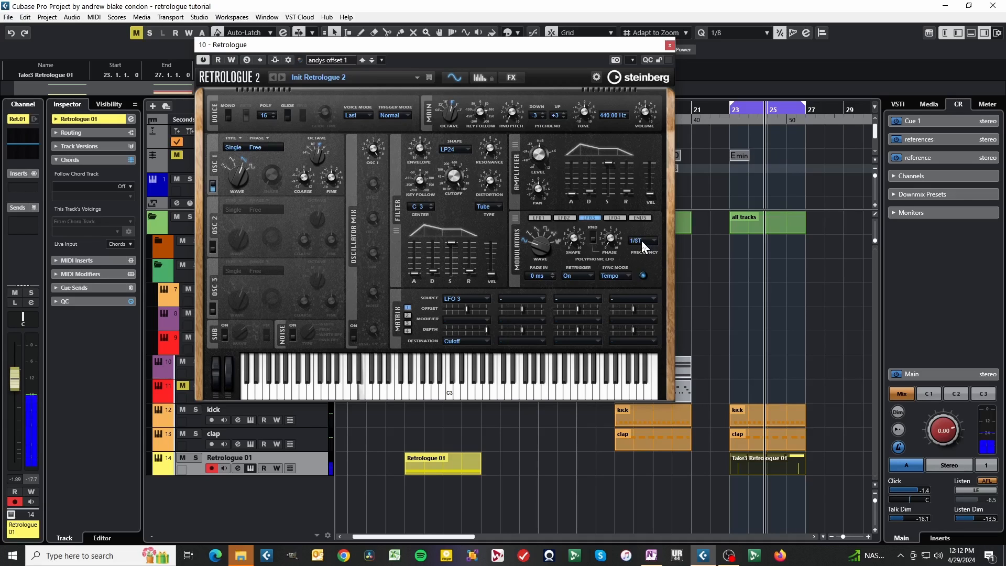
pyautogui.scroll(2, 641, 241)
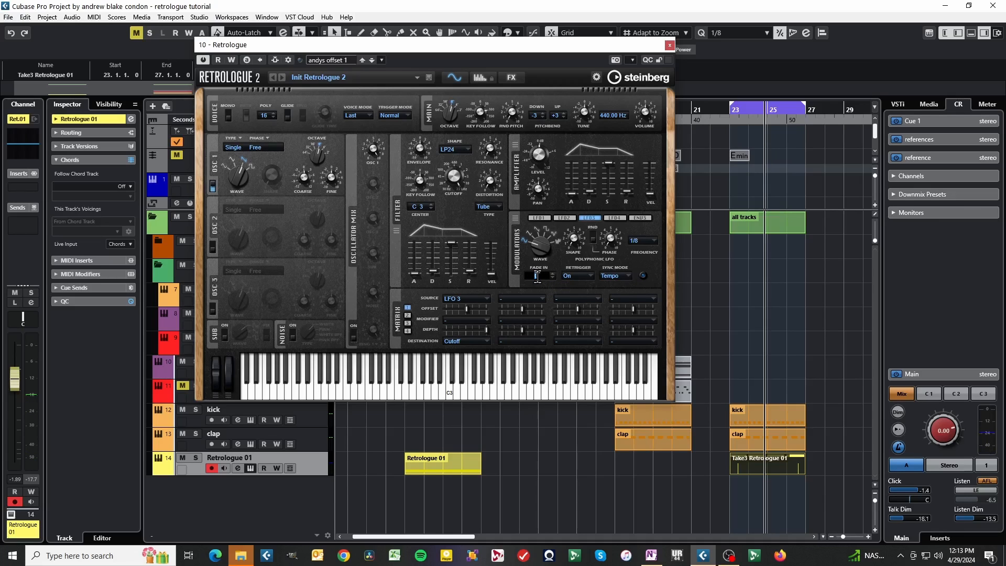
# Set LFO 3's fade-in time to 3000 ms, and enter 5 as another fade-in value
pyautogui.write('3000')
pyautogui.press('Return')
pyautogui.doubleClick(534, 276)
pyautogui.write('5')
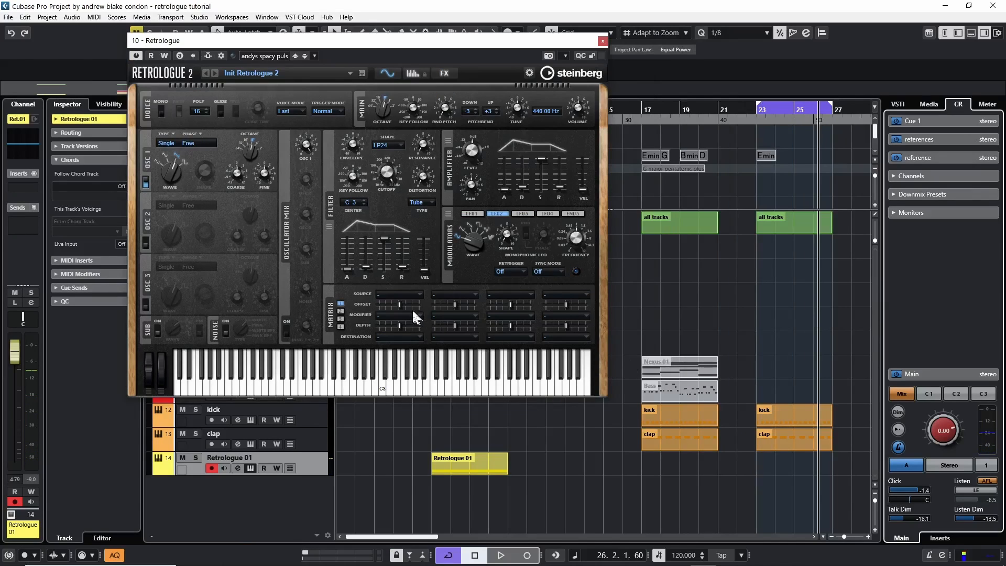
# Browse the first matrix slot's modulation sources and try the amplifier envelope's attack and release while playing notes
pyautogui.click(388, 296)
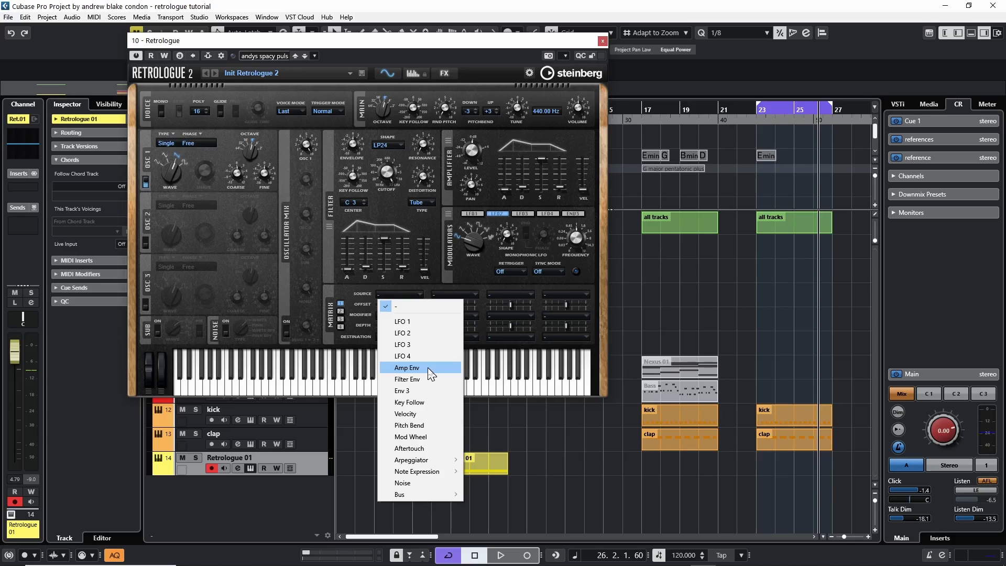
pyautogui.click(575, 281)
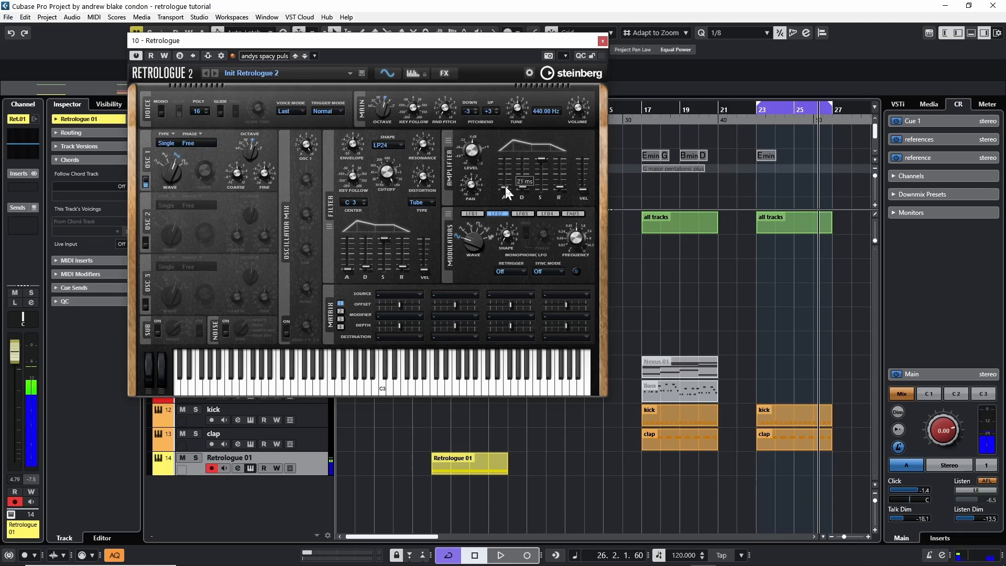
pyautogui.moveTo(506, 195)
pyautogui.mouseDown()
pyautogui.moveTo(506, 167)
pyautogui.moveTo(505, 194)
pyautogui.mouseUp()
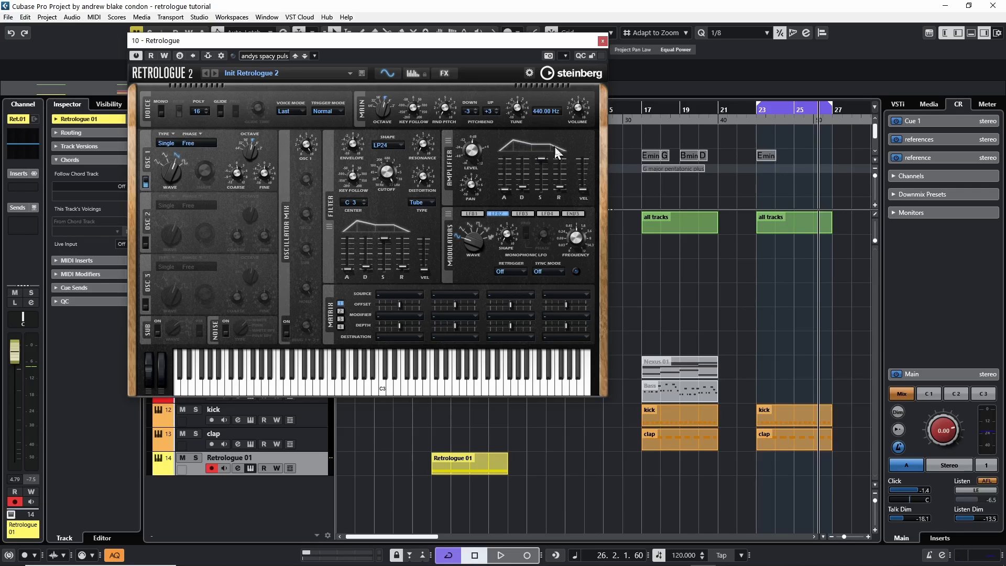
pyautogui.moveTo(560, 186)
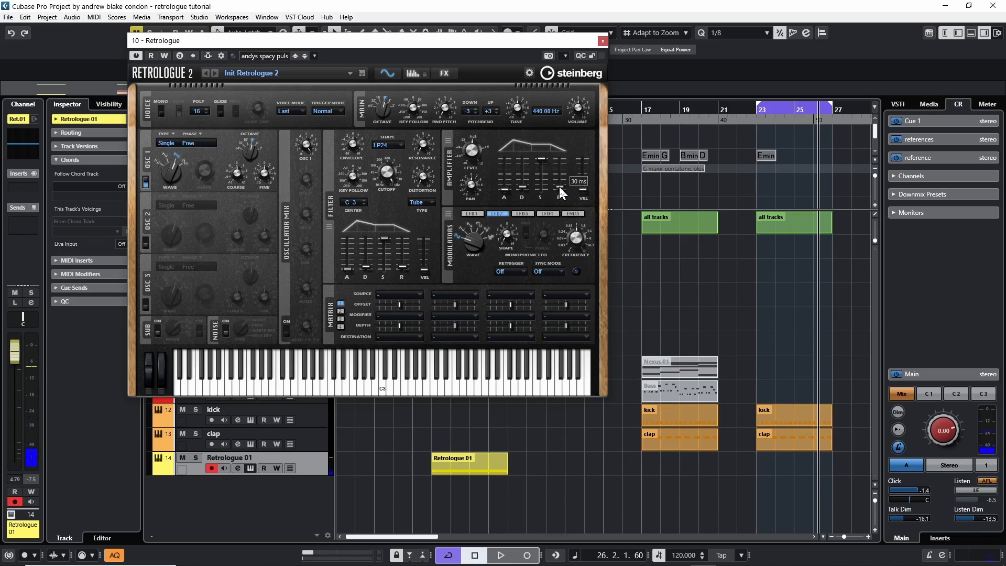
pyautogui.moveTo(559, 187); pyautogui.dragTo(562, 172)
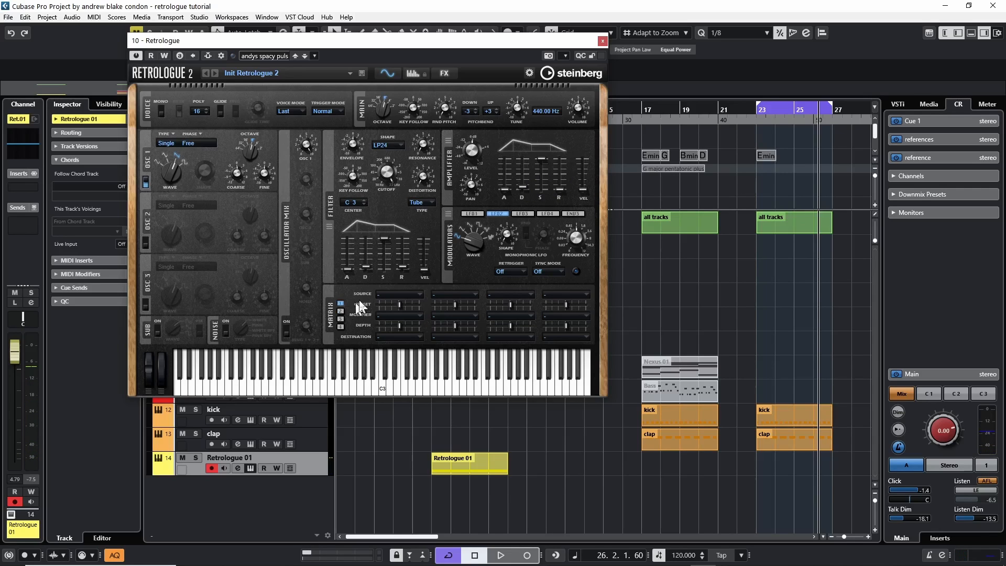
# Route the amplifier envelope (Amp Env) to the filter cutoff in the first matrix slot
pyautogui.click(403, 296)
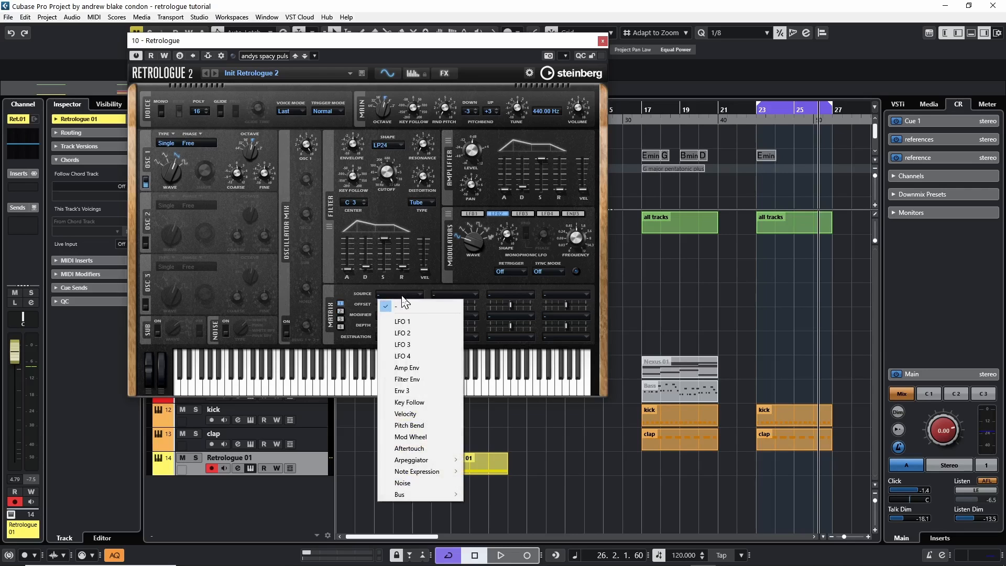
pyautogui.click(443, 285)
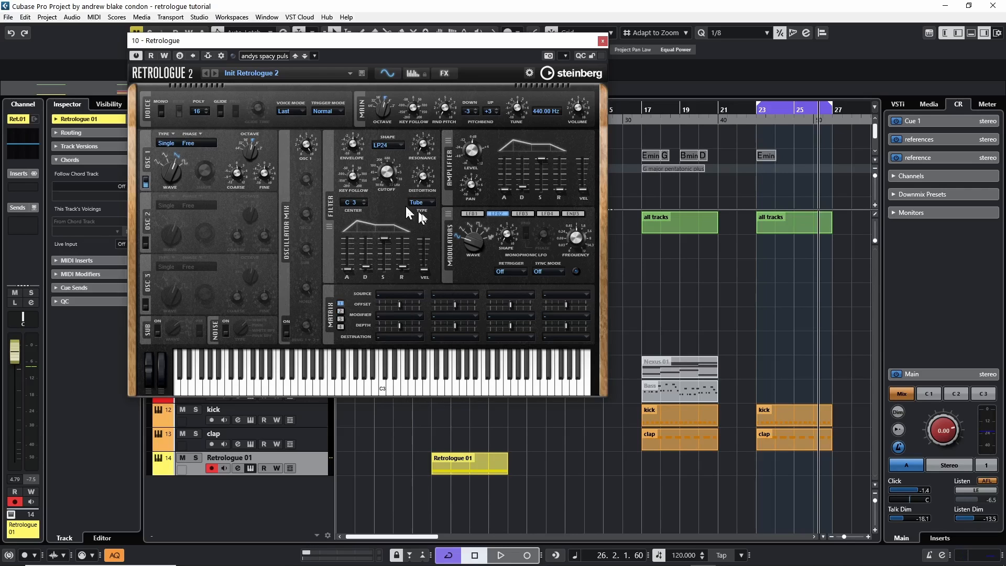
pyautogui.moveTo(389, 175)
pyautogui.mouseDown()
pyautogui.moveTo(385, 207)
pyautogui.moveTo(387, 183)
pyautogui.mouseUp()
pyautogui.moveTo(448, 142); pyautogui.dragTo(386, 175)
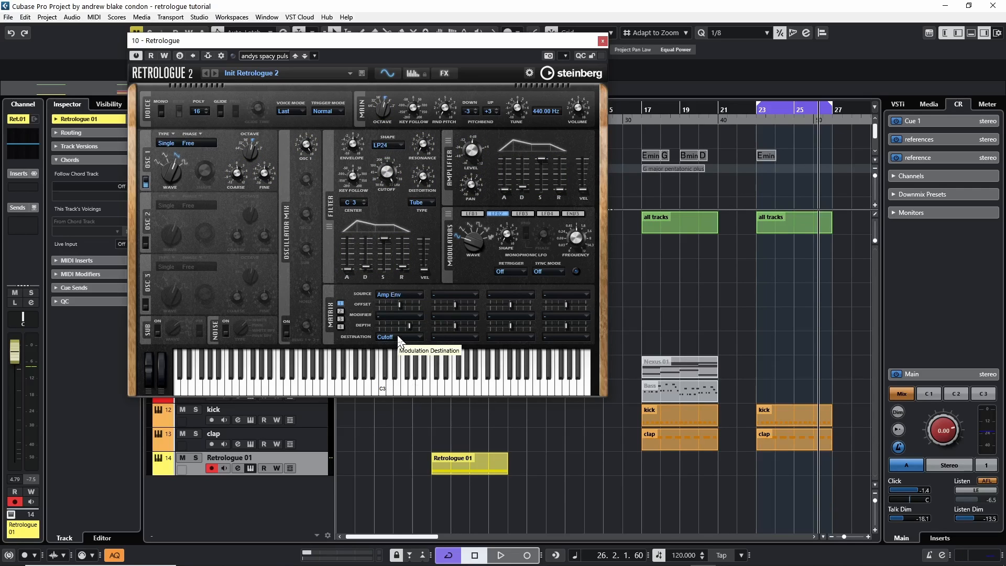
# Lengthen the attack of the amplifier envelope that modulates the filter cutoff
pyautogui.moveTo(411, 323)
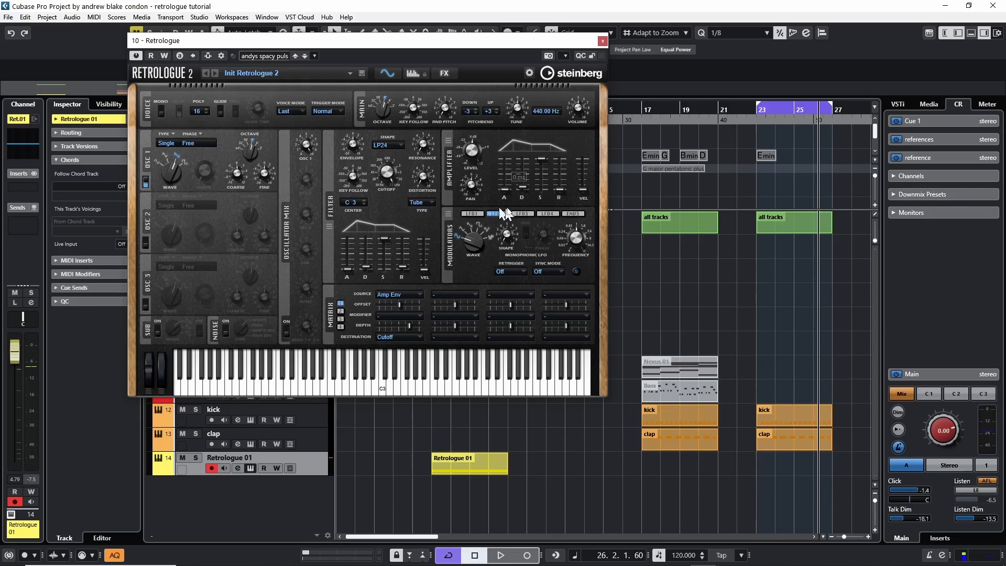
pyautogui.moveTo(506, 195)
pyautogui.moveTo(505, 190); pyautogui.dragTo(504, 163)
pyautogui.moveTo(378, 181)
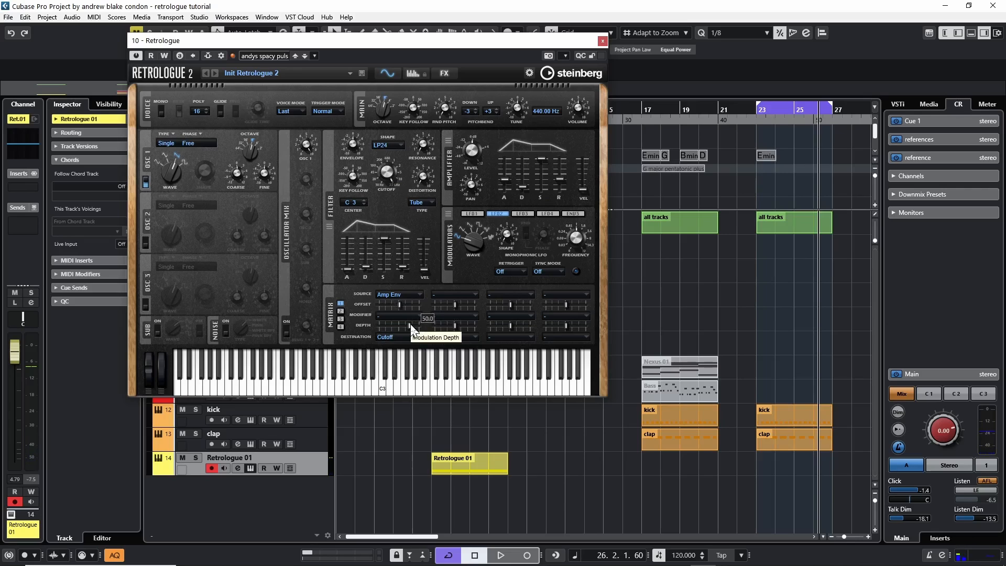
# Try negative modulation depths such as -27.3 on the Amp Env to cutoff routing, and raise its modulation offset
pyautogui.moveTo(410, 325); pyautogui.dragTo(392, 330)
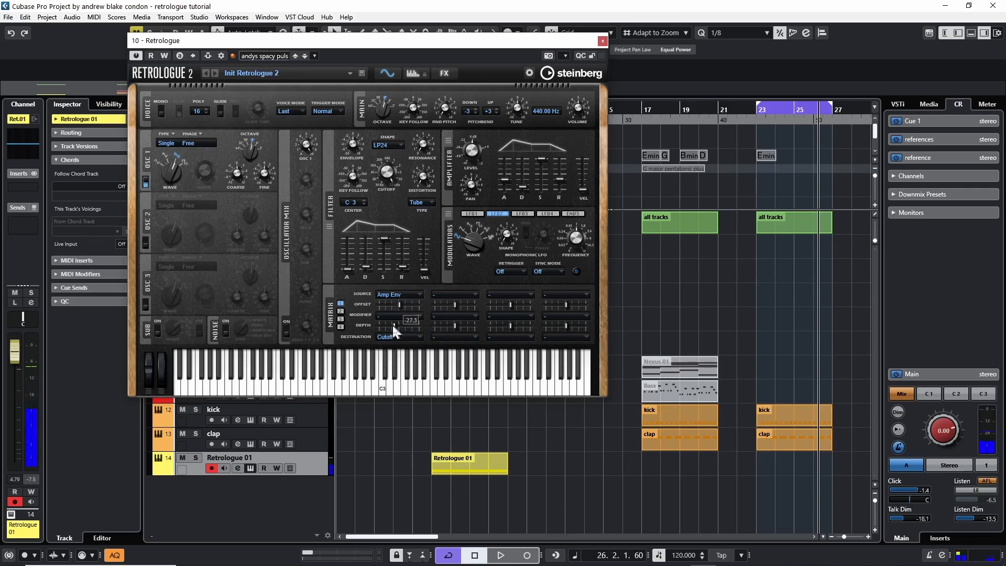
pyautogui.moveTo(400, 309)
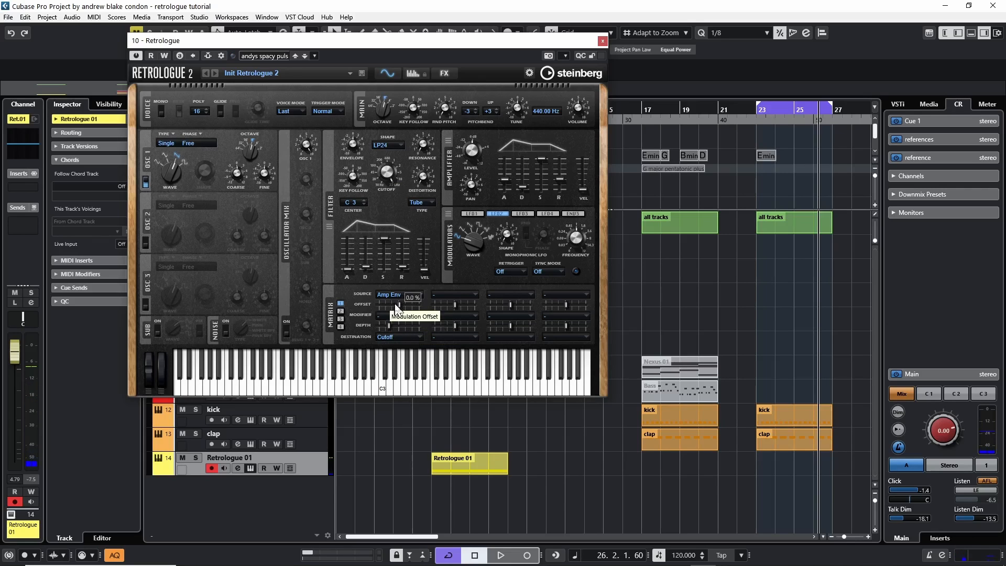
pyautogui.moveTo(399, 309)
pyautogui.mouseDown()
pyautogui.moveTo(388, 306)
pyautogui.moveTo(413, 308)
pyautogui.mouseUp()
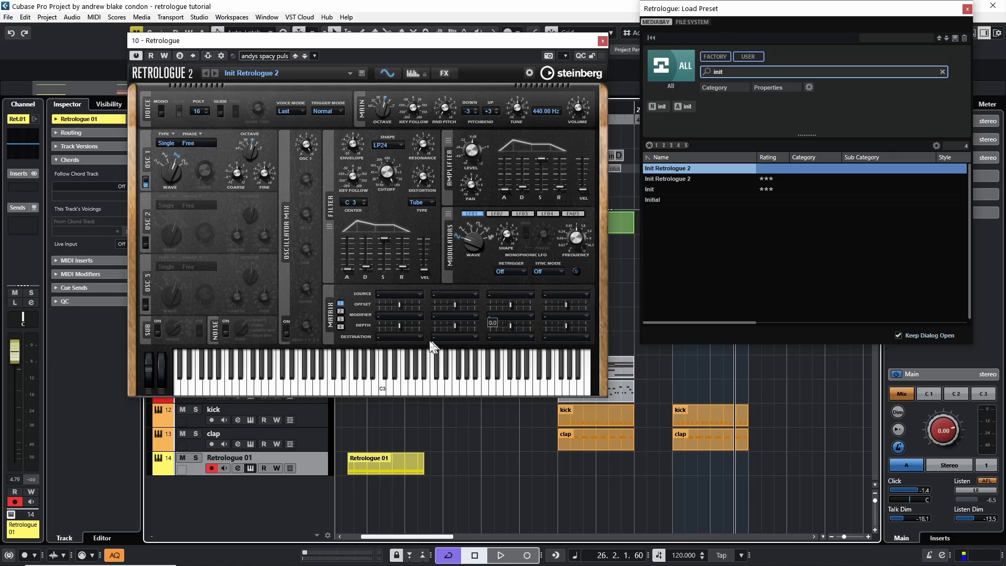
# Route LFO 1 to the filter cutoff twice, filling the first two slots of matrix page 1
pyautogui.click(340, 303)
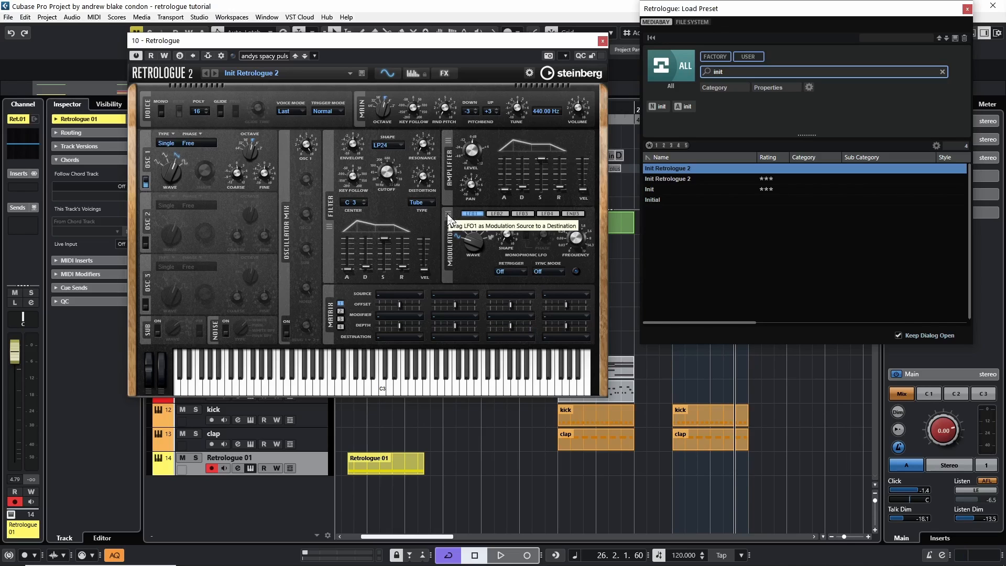
pyautogui.moveTo(448, 215); pyautogui.dragTo(386, 176)
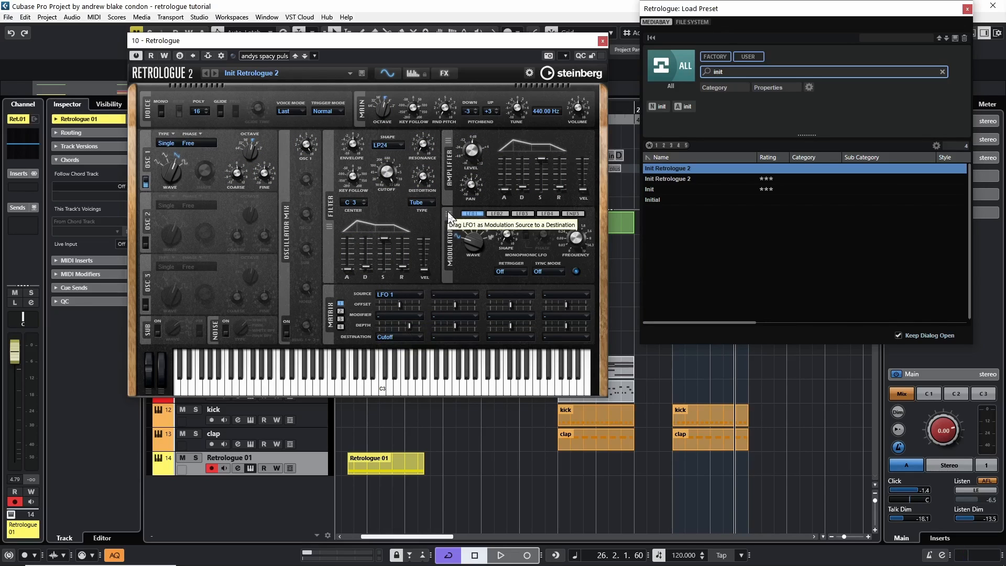
pyautogui.moveTo(449, 218); pyautogui.dragTo(390, 177)
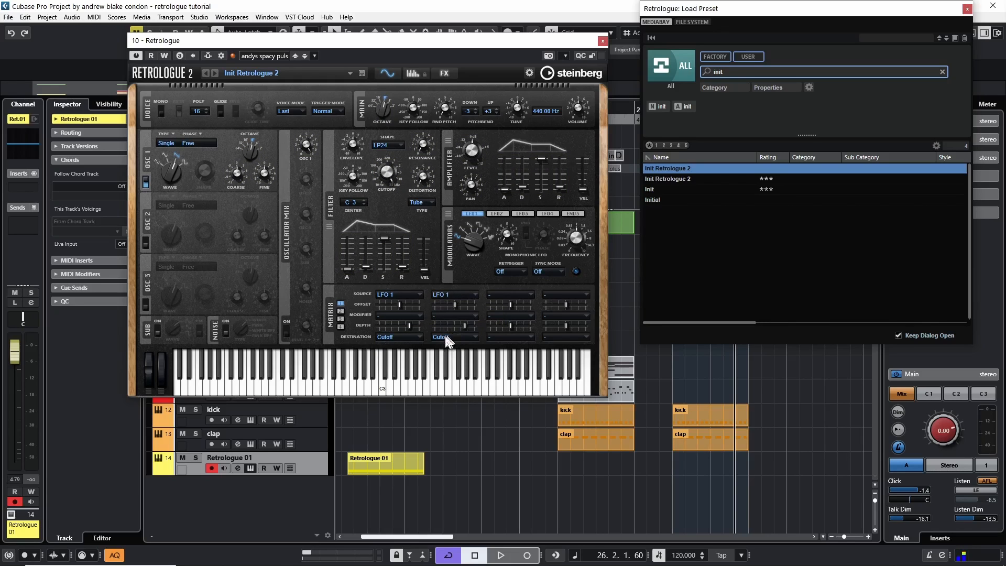
# Route LFO 2 to the filter cutoff repeatedly until the free slots up to matrix page 4 are filled
pyautogui.moveTo(497, 213); pyautogui.dragTo(386, 171)
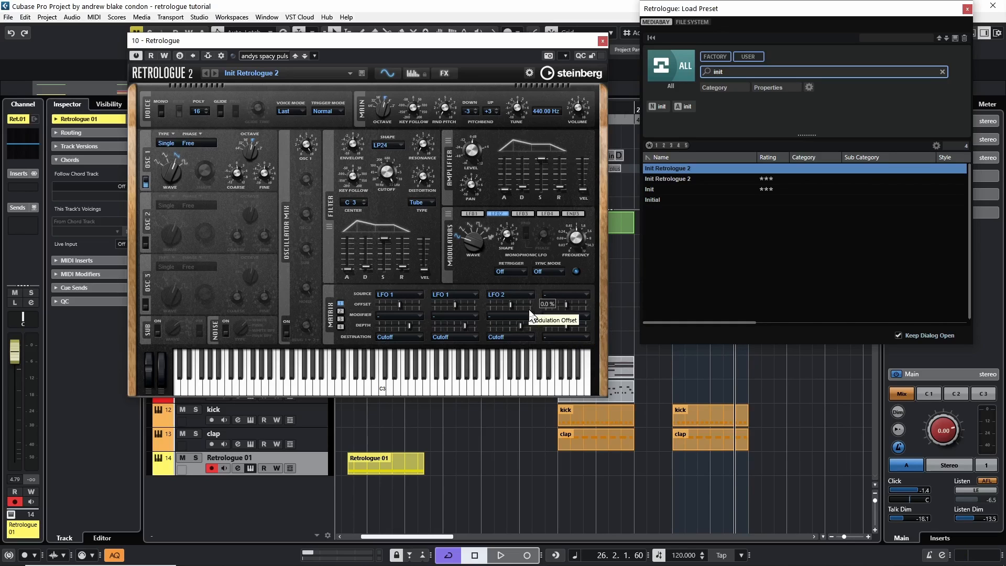
pyautogui.moveTo(447, 213); pyautogui.dragTo(387, 171)
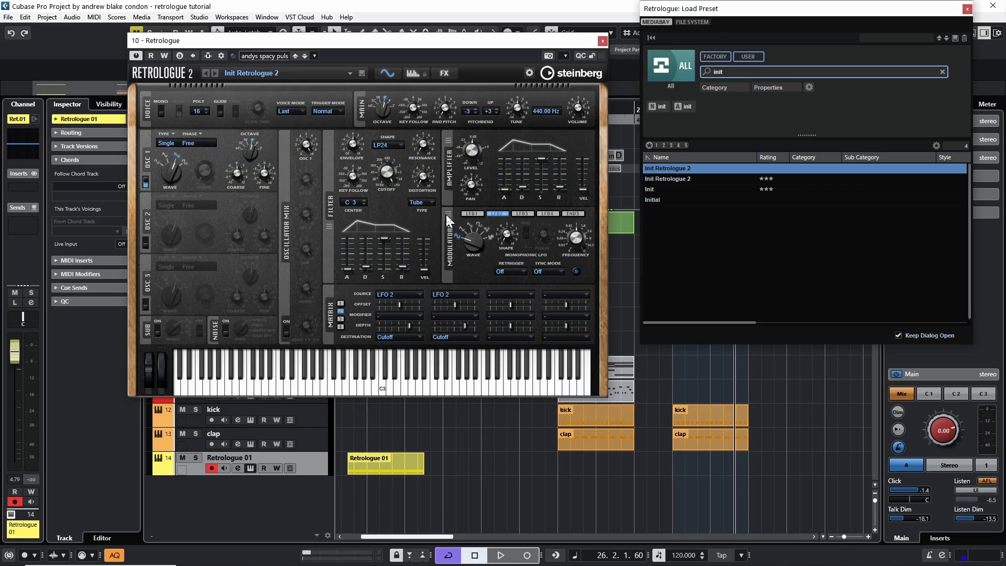
pyautogui.moveTo(446, 215); pyautogui.dragTo(387, 171)
pyautogui.moveTo(446, 215); pyautogui.dragTo(386, 166)
pyautogui.moveTo(448, 219); pyautogui.dragTo(389, 183)
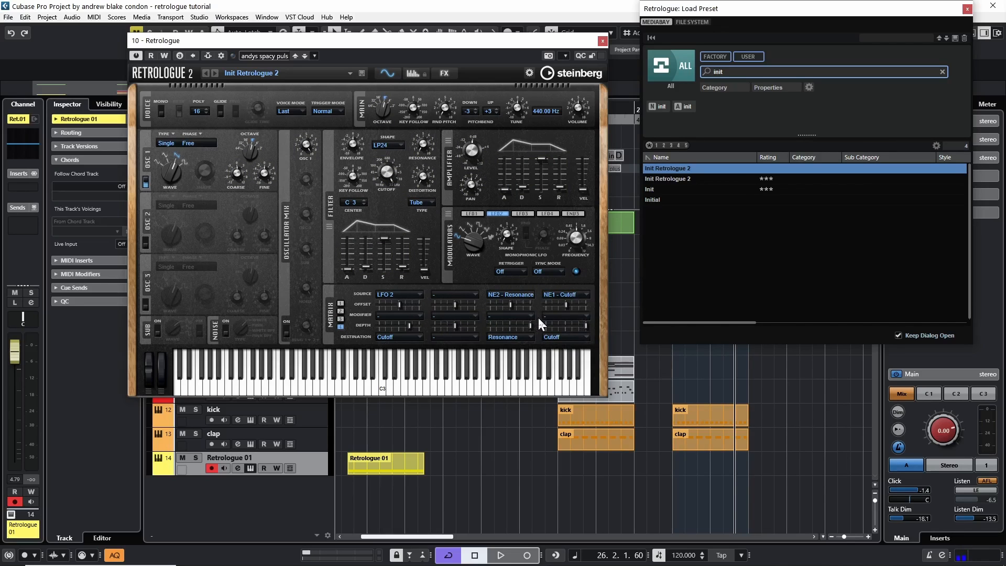
pyautogui.moveTo(449, 215); pyautogui.dragTo(386, 171)
# View the source choices of the NE2 - Resonance slot and try to add another LFO 2 to cutoff routing
pyautogui.click(516, 296)
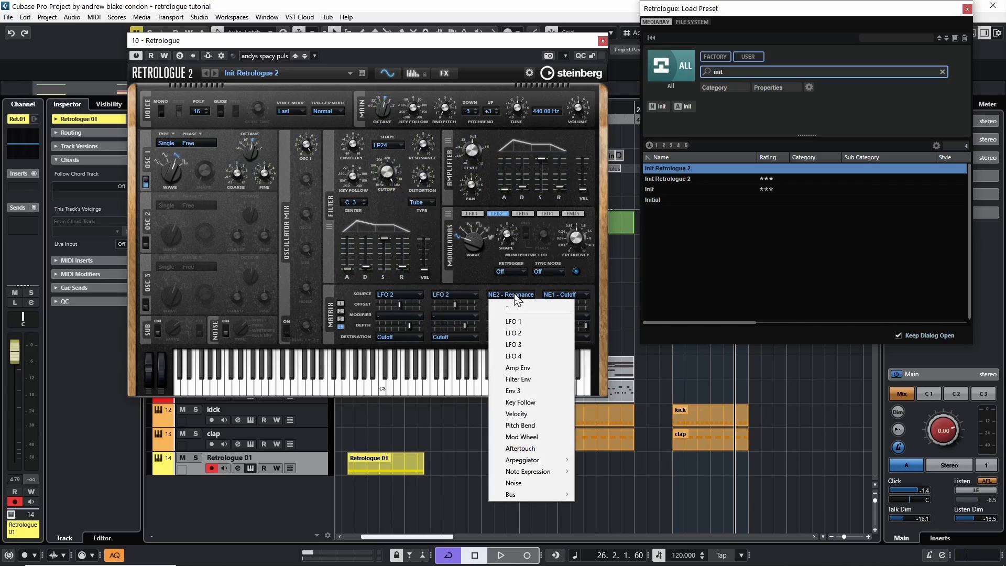
pyautogui.click(549, 295)
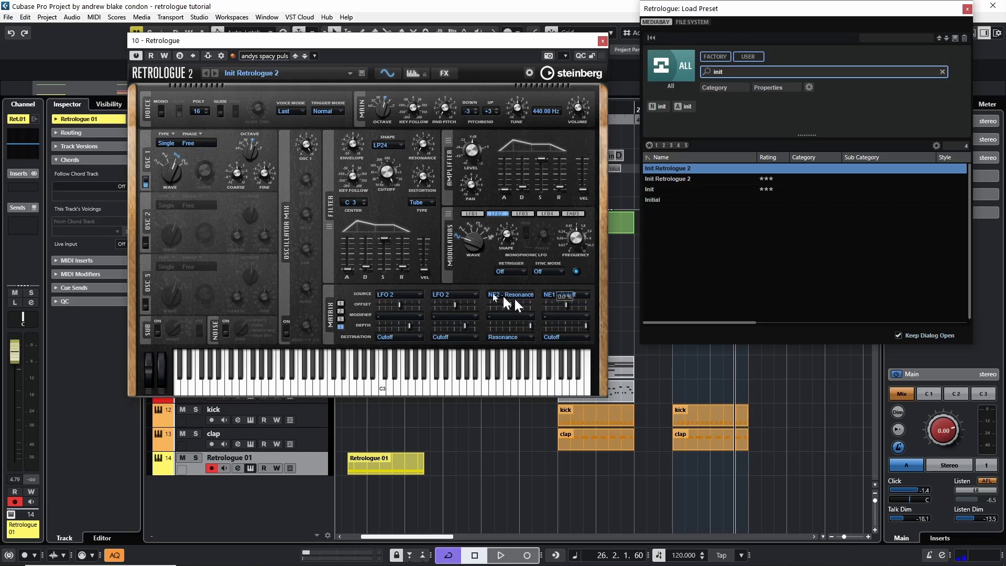
pyautogui.moveTo(449, 214); pyautogui.dragTo(386, 175)
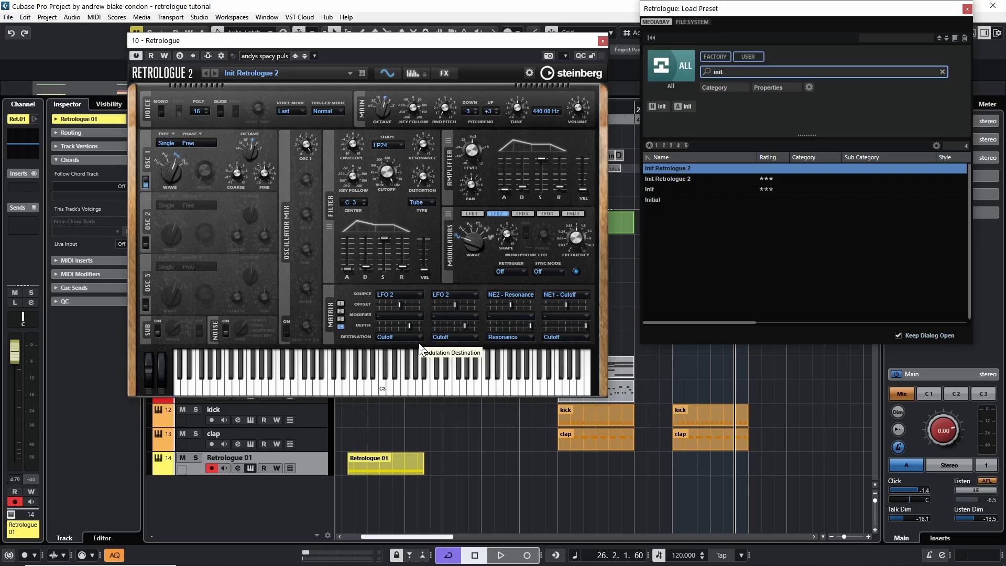
# Examine the modulation sources available for the first slot of matrix page 4, including the Bus choices
pyautogui.click(403, 295)
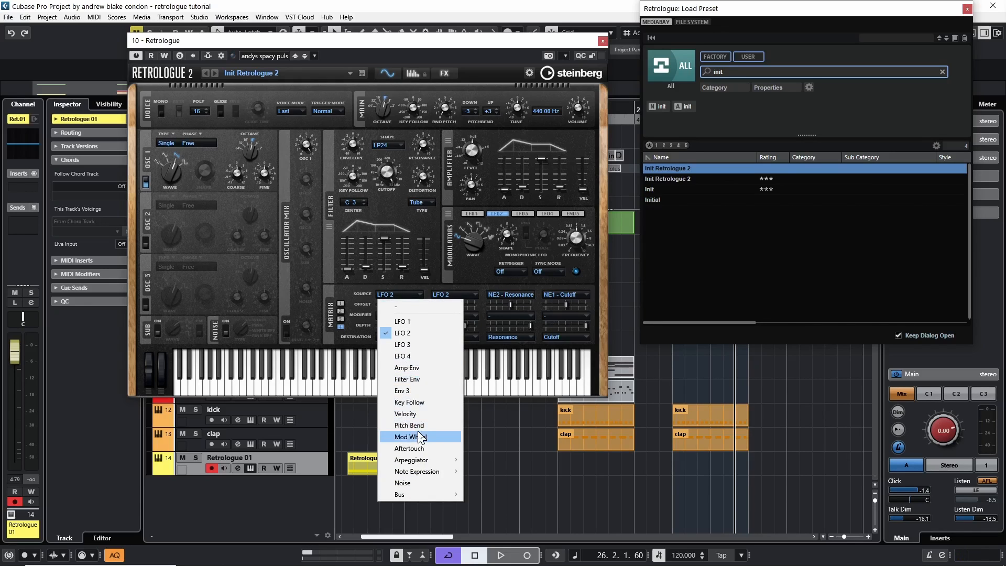
pyautogui.moveTo(430, 495)
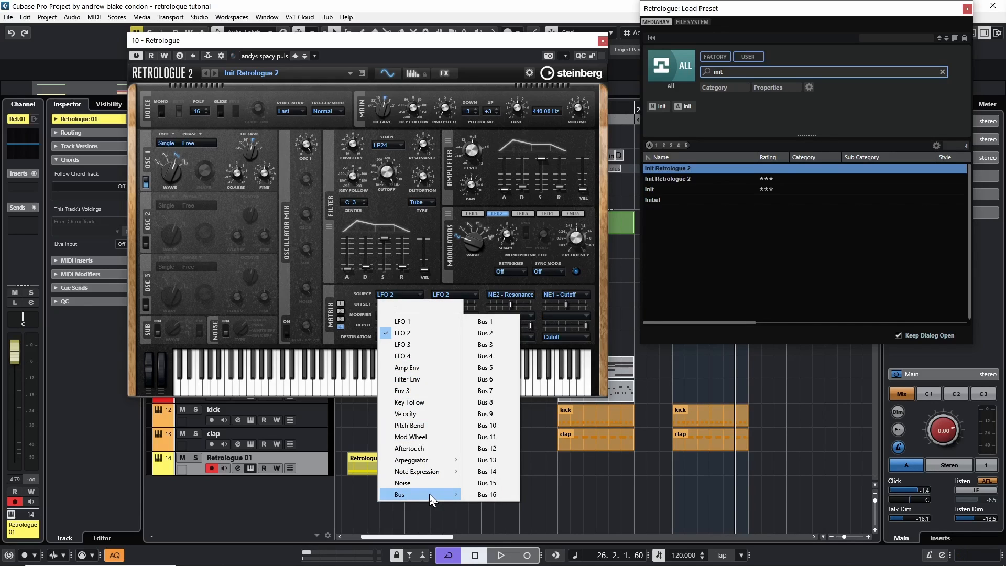
pyautogui.click(406, 292)
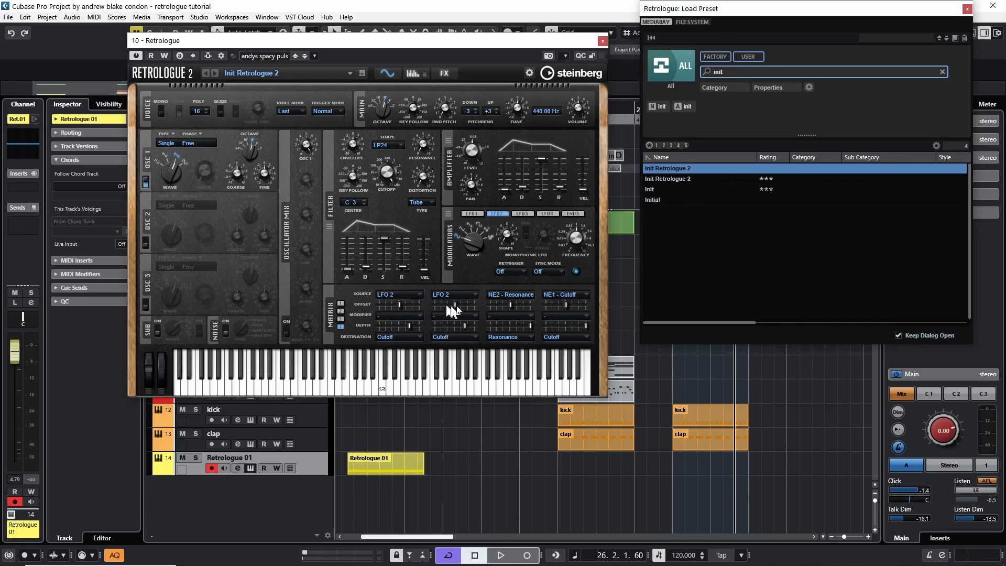
# Examine the first matrix slot's source choices, including Bus, and its destination choices, including the Bus entry
pyautogui.click(416, 292)
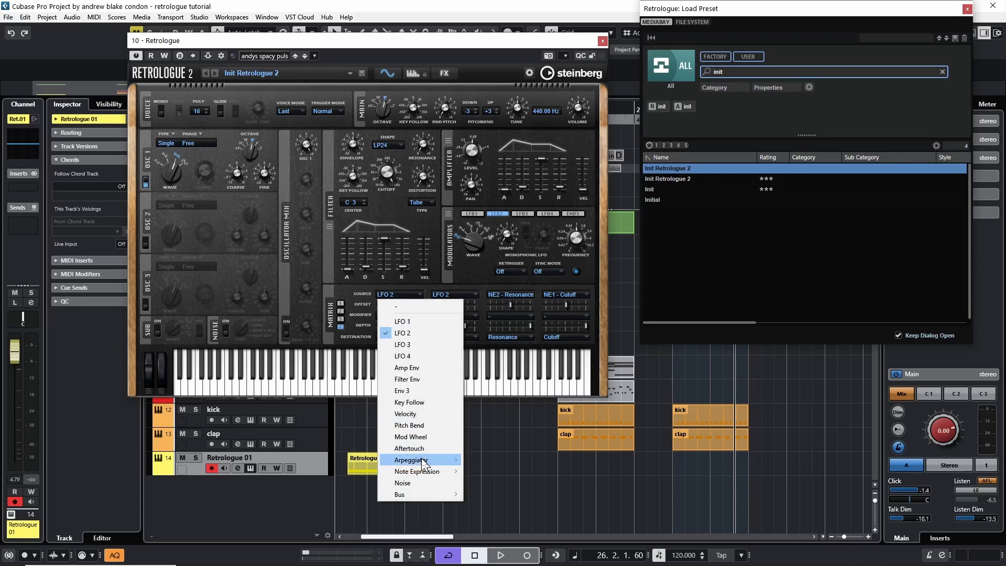
pyautogui.moveTo(428, 493)
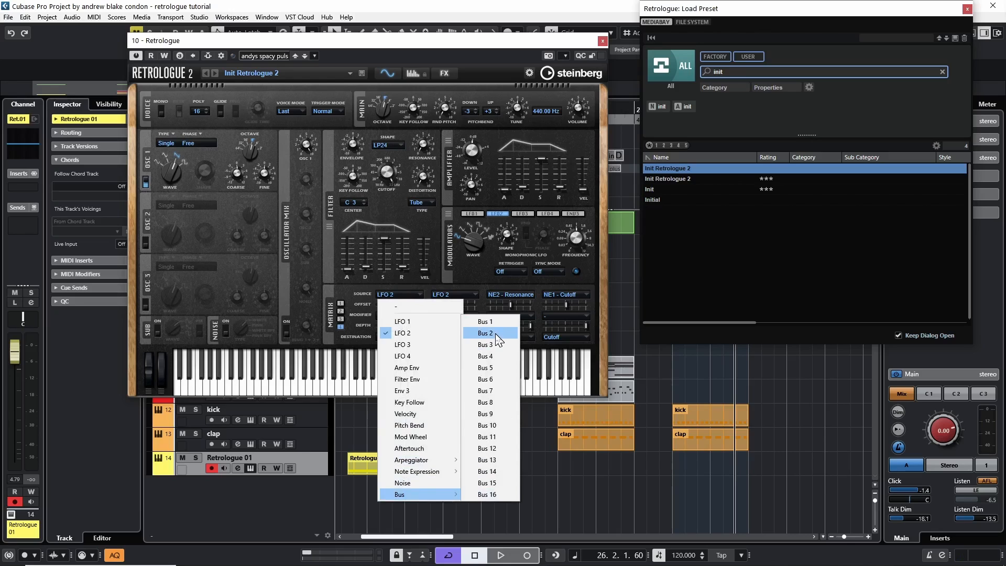
pyautogui.click(360, 347)
pyautogui.click(395, 339)
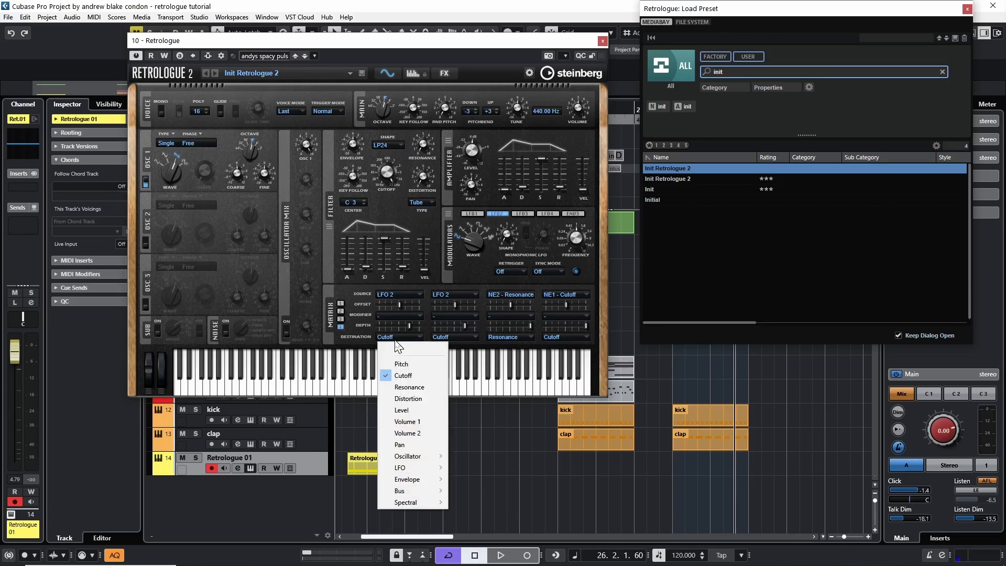
pyautogui.moveTo(414, 491)
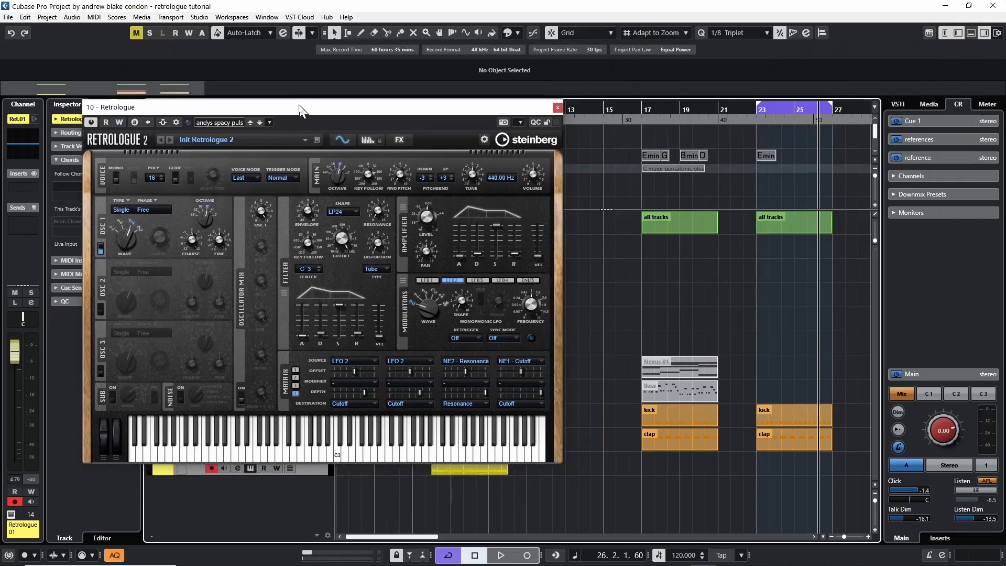
# View the clear options for the first slot's source and the offset's context options, including the Modulation Wheel choices
pyautogui.moveTo(300, 110); pyautogui.dragTo(301, 98)
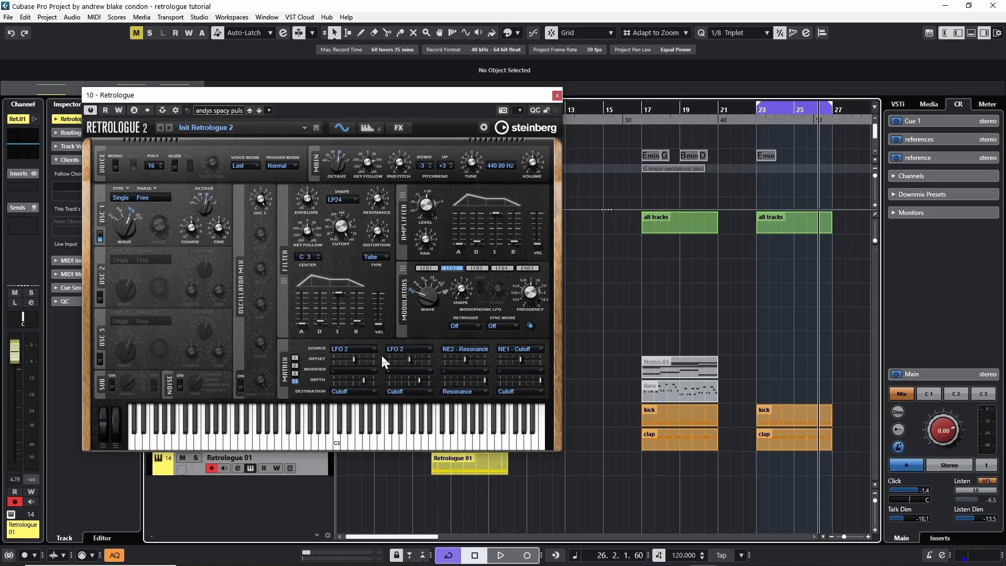
pyautogui.rightClick(351, 352)
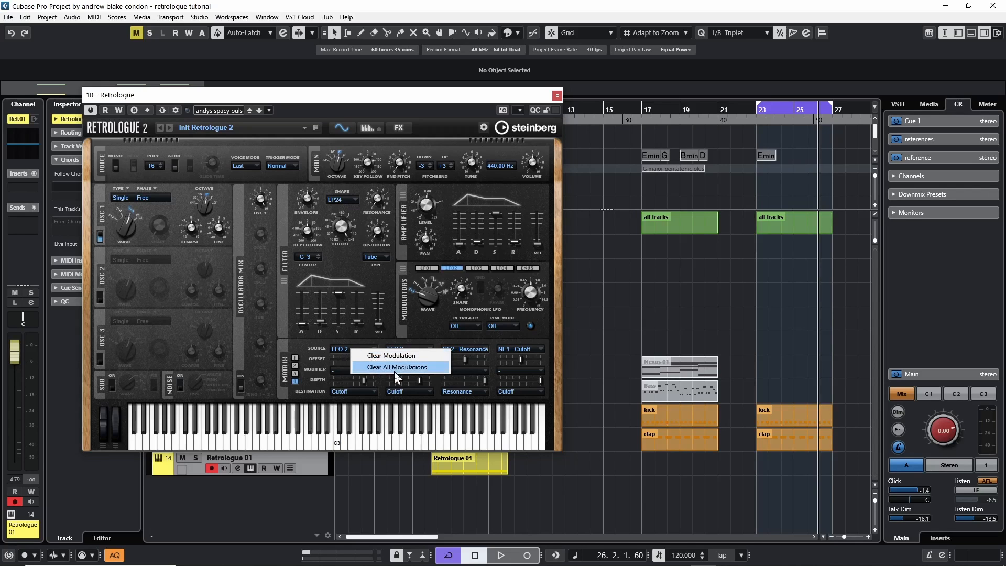
pyautogui.click(305, 370)
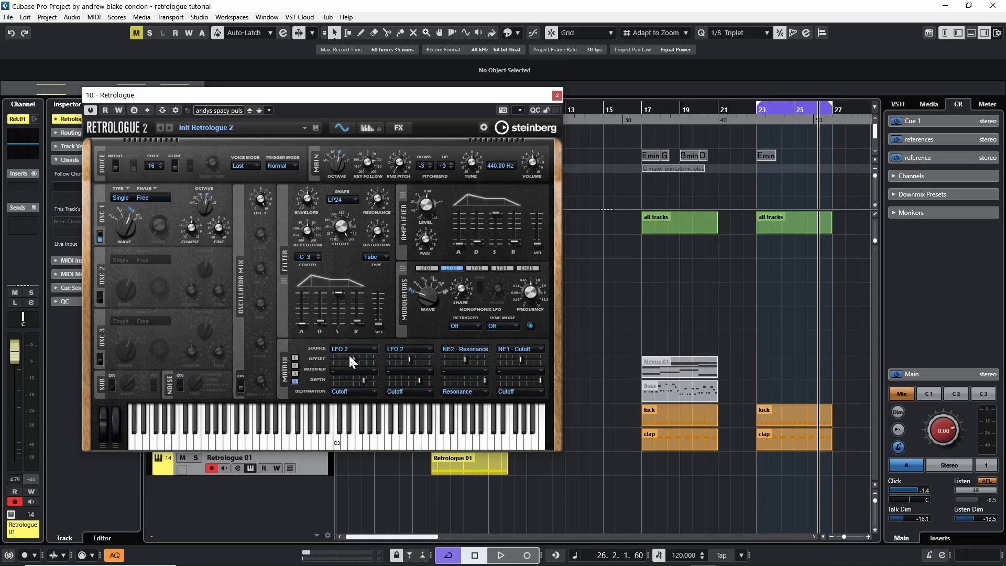
pyautogui.rightClick(343, 360)
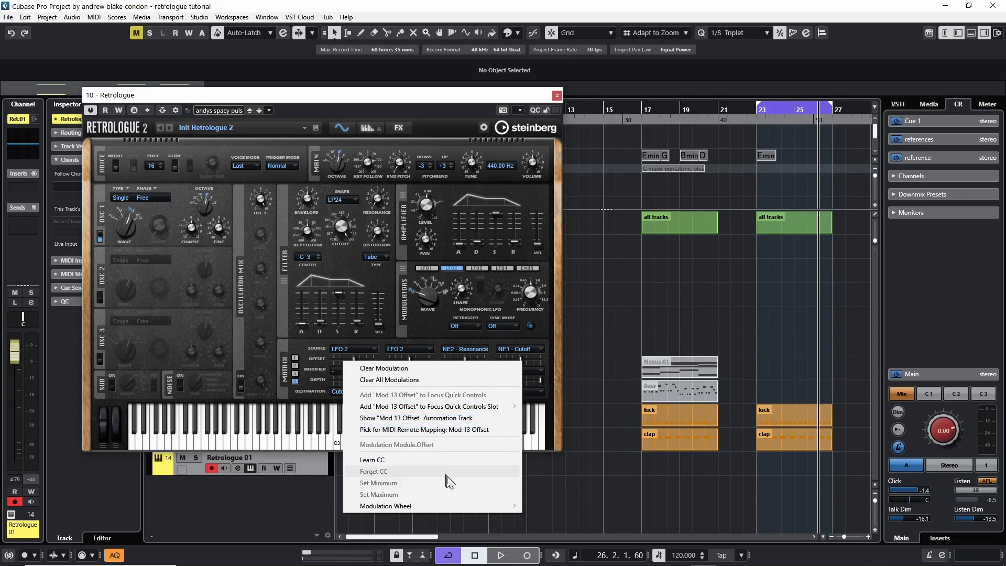
pyautogui.moveTo(409, 507)
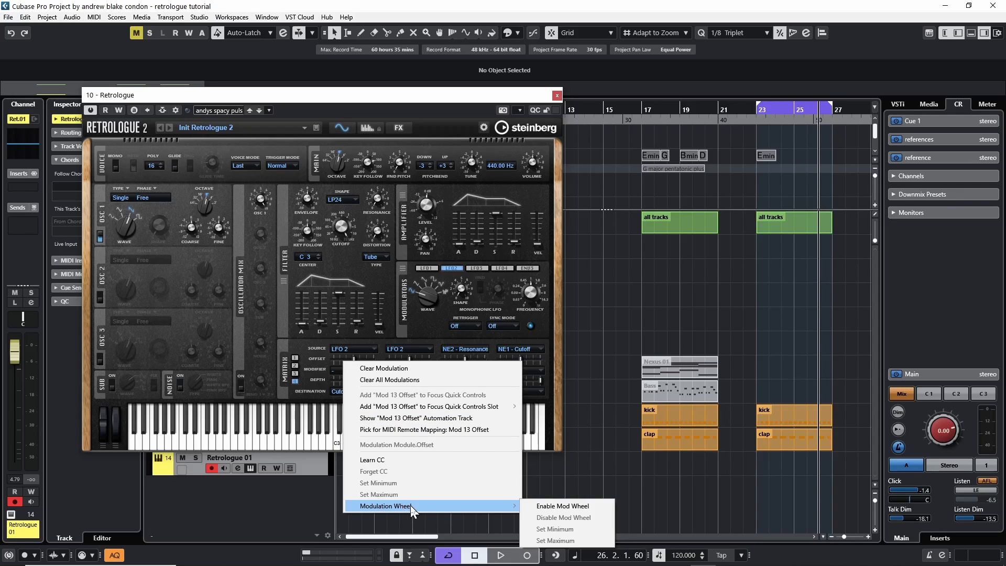
# Try to clear all modulations from the matrix
pyautogui.rightClick(346, 349)
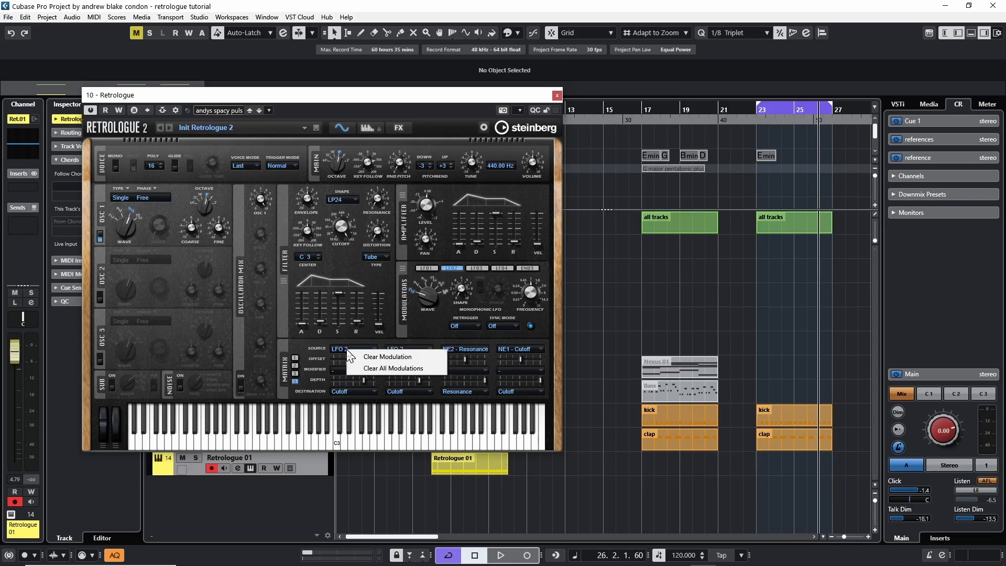
pyautogui.click(396, 369)
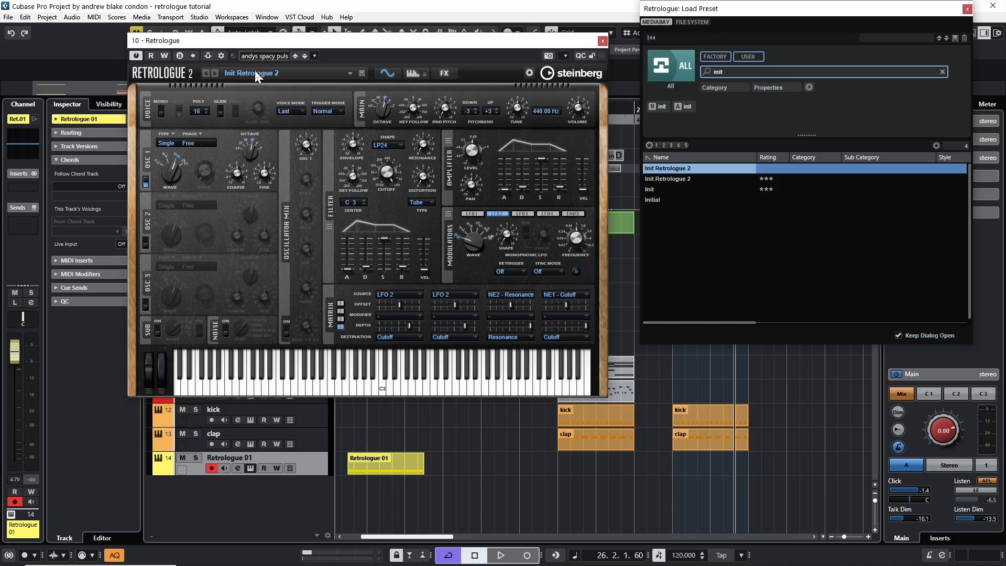
# Look over the source choices of the first slot on matrix page 4 again without changing the routing
pyautogui.click(522, 341)
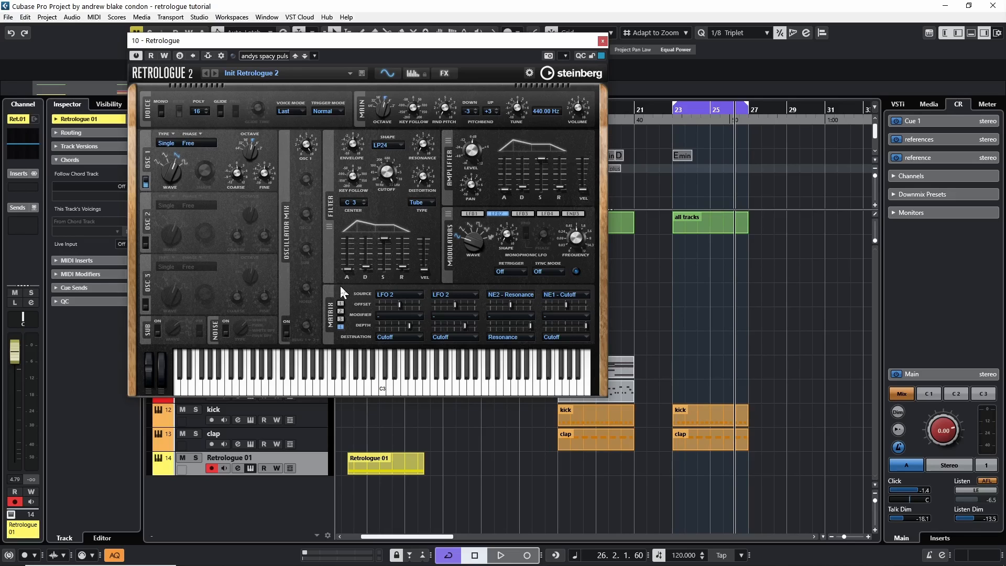
pyautogui.click(409, 293)
pyautogui.click(361, 338)
pyautogui.moveTo(374, 49)
pyautogui.mouseDown()
pyautogui.moveTo(363, 100)
pyautogui.moveTo(382, 139)
pyautogui.moveTo(339, 134)
pyautogui.moveTo(361, 161)
pyautogui.moveTo(341, 131)
pyautogui.moveTo(368, 45)
pyautogui.mouseUp()
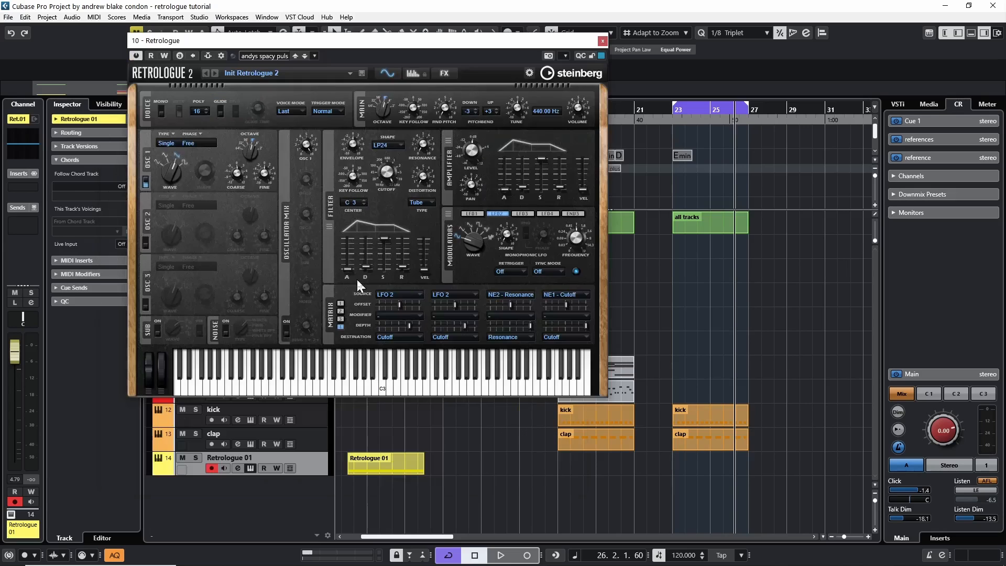